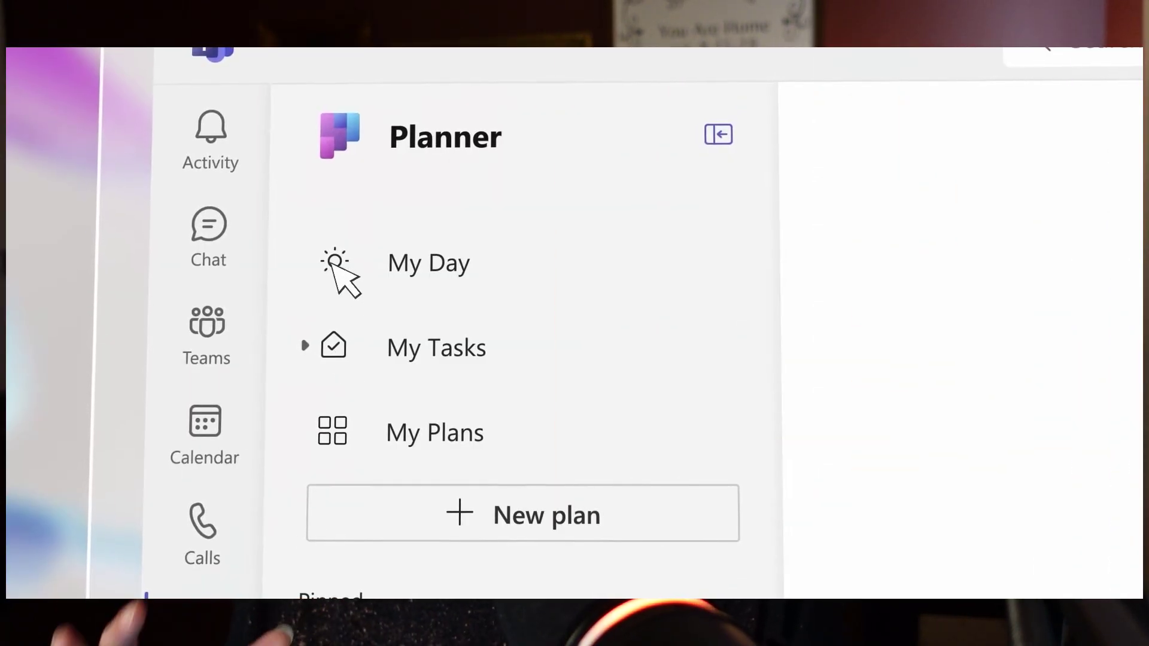
{"action": "left_click", "coordinate": [333, 264]}
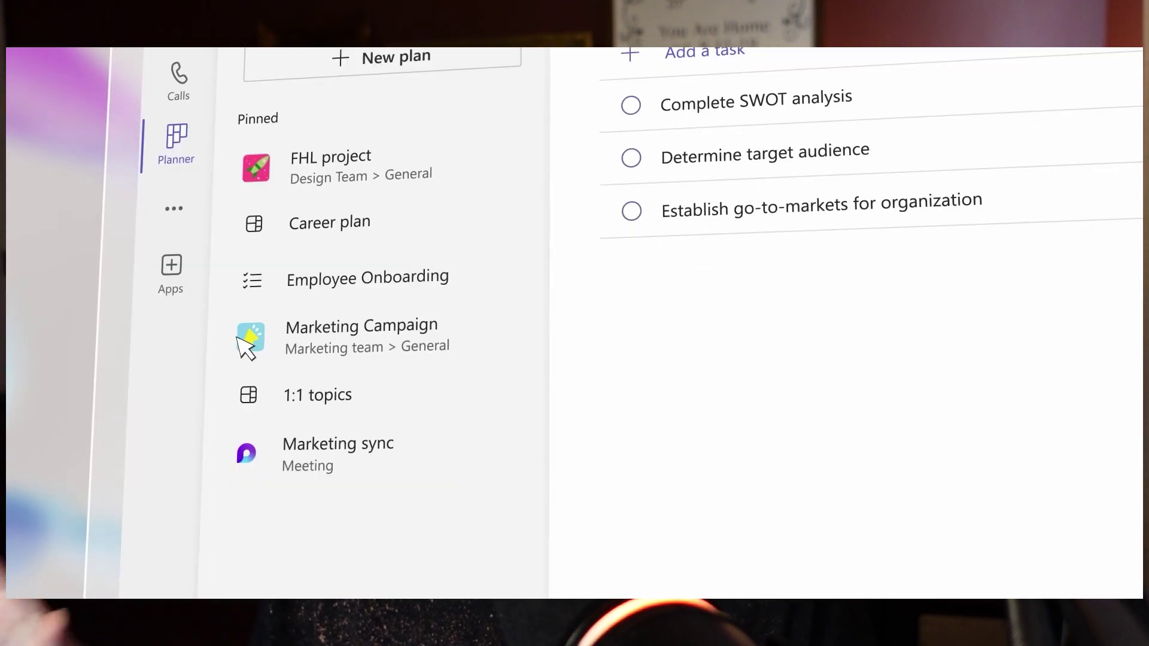
{"action": "left_click", "coordinate": [242, 339]}
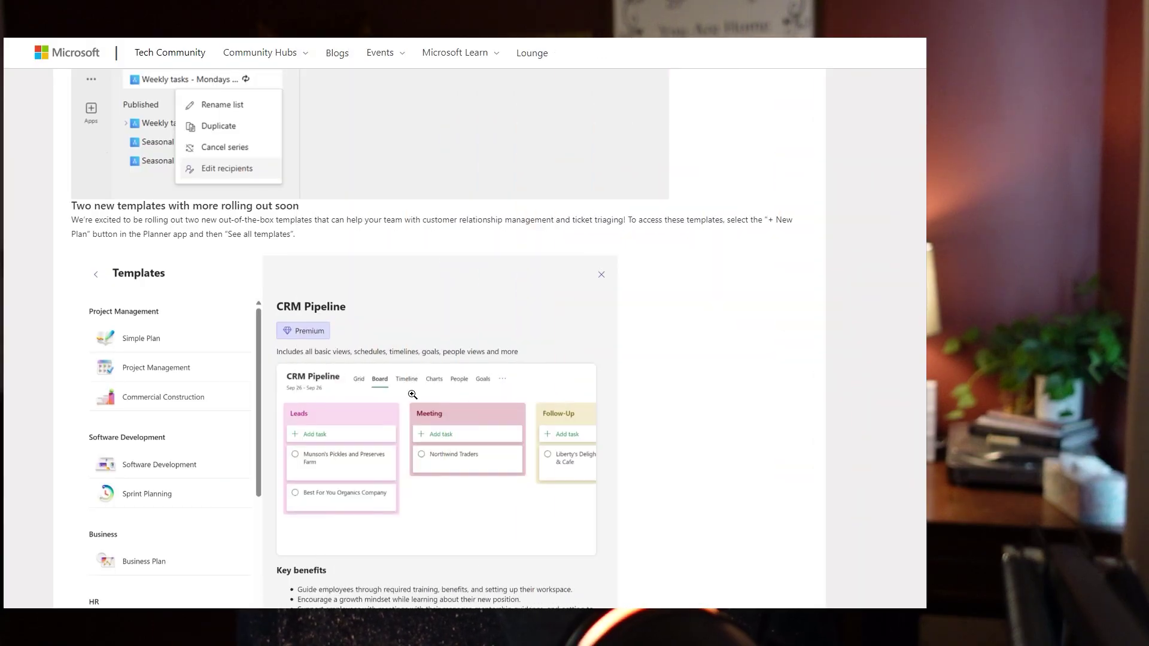
Read the section on the two new Planner templates, including the CRM Pipeline preview, in the Tech Community article
{"action": "scroll", "coordinate": [412, 395], "scroll_direction": "down", "scroll_amount": 1}
{"action": "scroll", "coordinate": [412, 395], "scroll_direction": "down", "scroll_amount": 7}
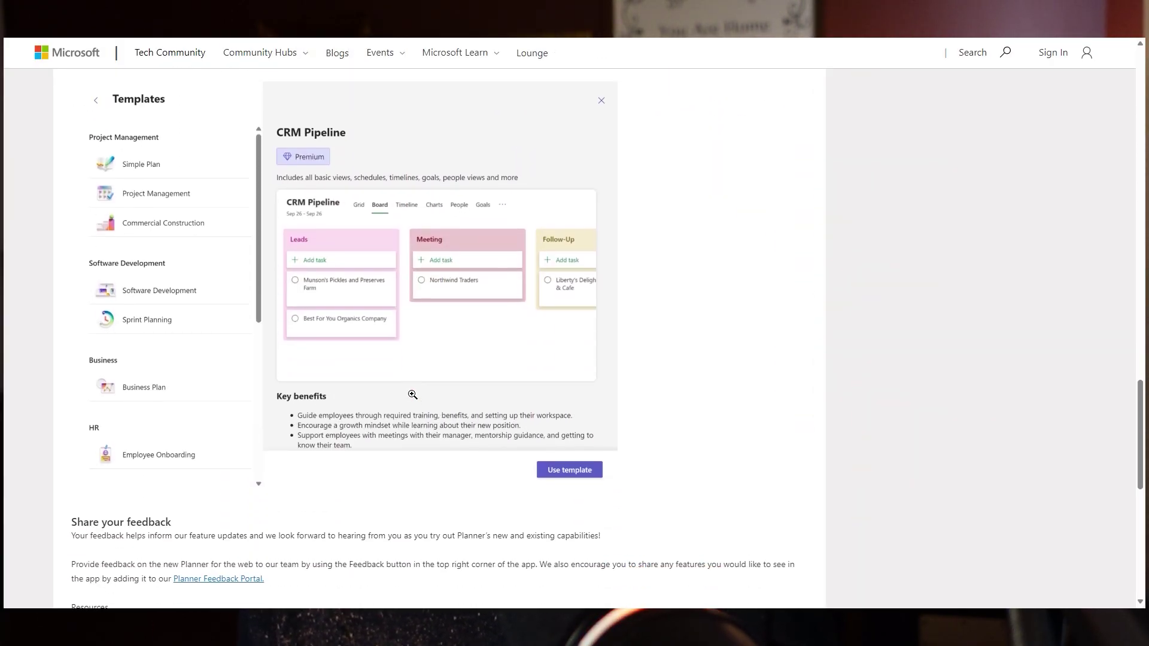
{"action": "scroll", "coordinate": [412, 394], "scroll_direction": "up", "scroll_amount": 6}
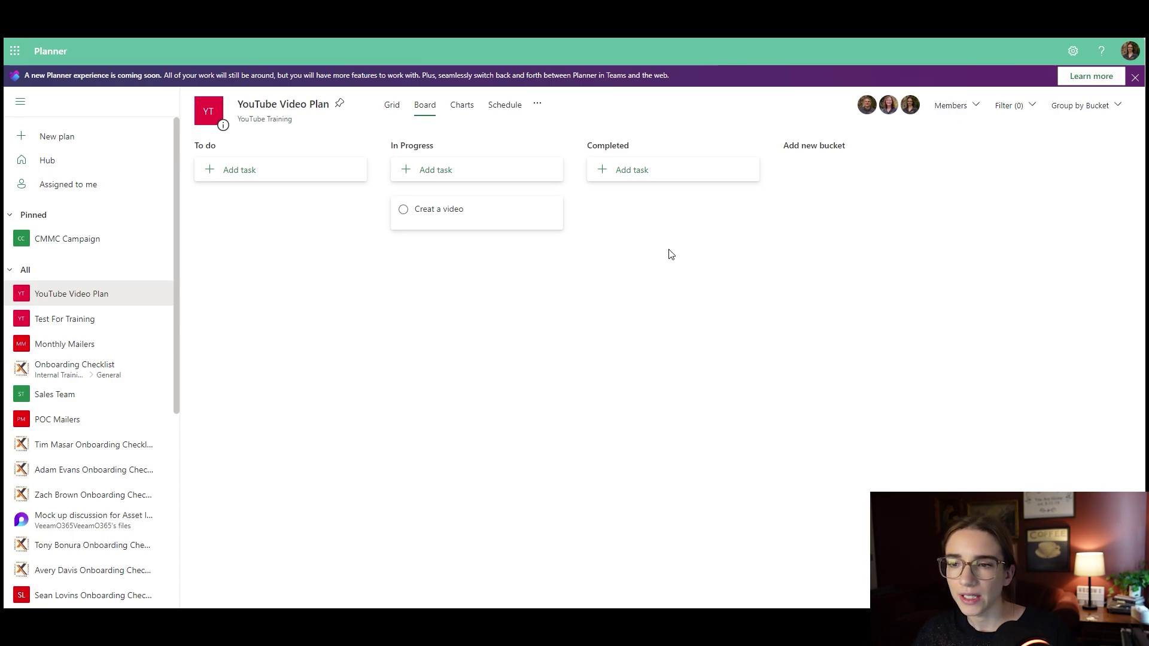
Look through the YouTube Video Plan in its Grid, Board, Charts and Schedule views, ending in Board view
{"action": "left_click", "coordinate": [392, 109]}
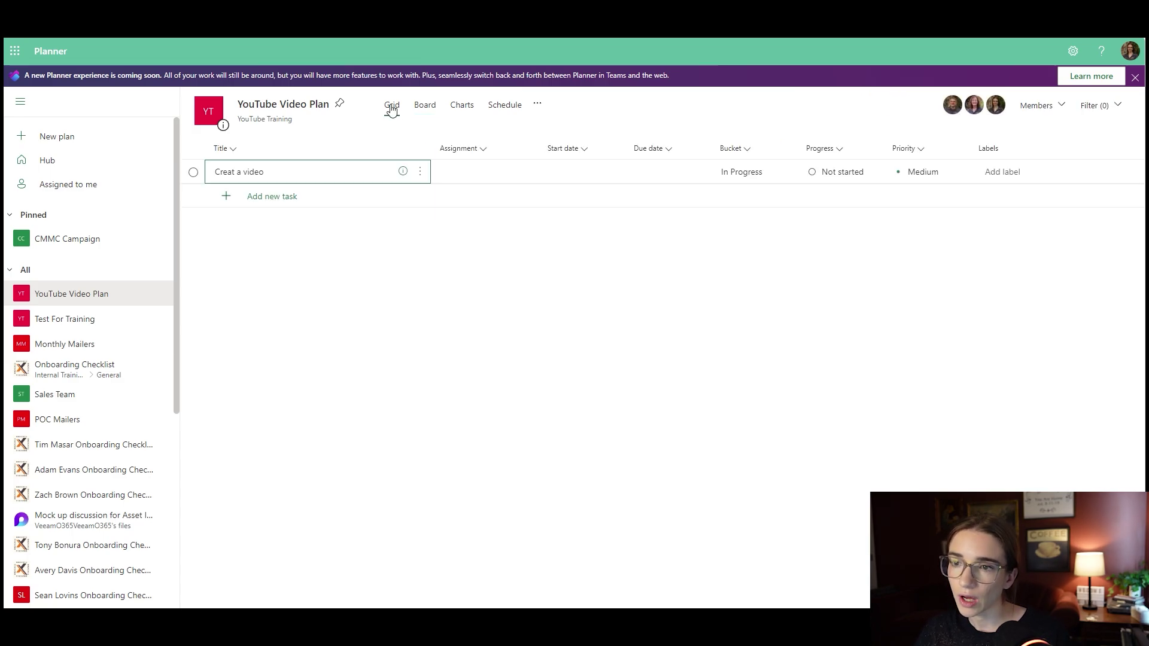
{"action": "left_click", "coordinate": [423, 113]}
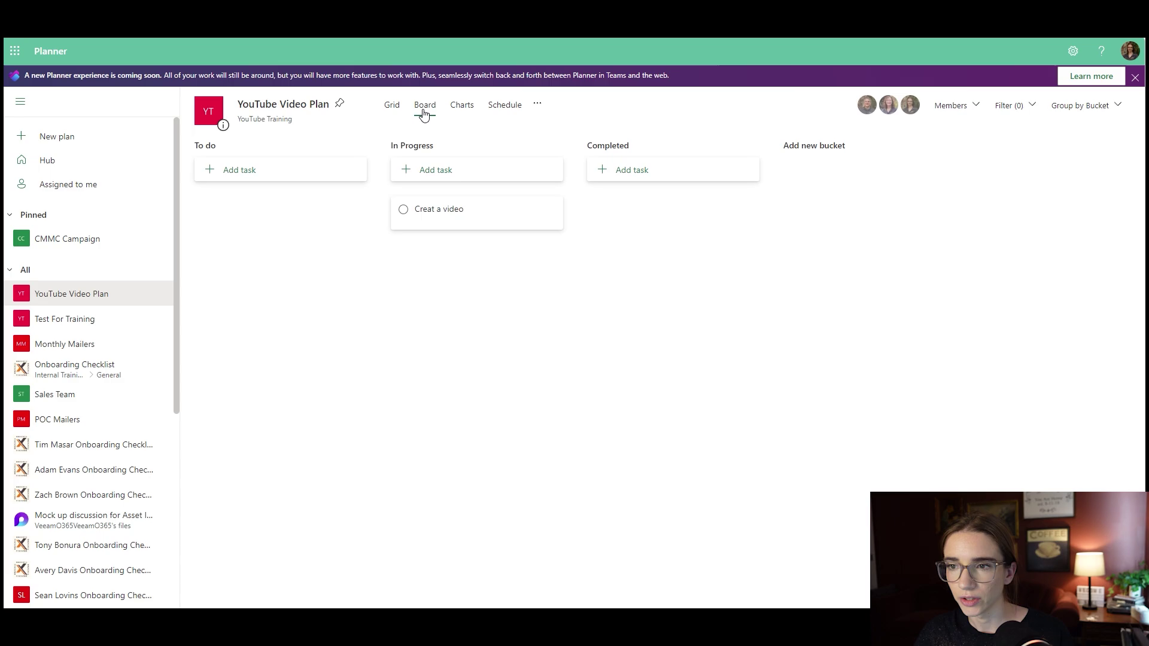
{"action": "left_click", "coordinate": [461, 108]}
{"action": "left_click", "coordinate": [510, 105]}
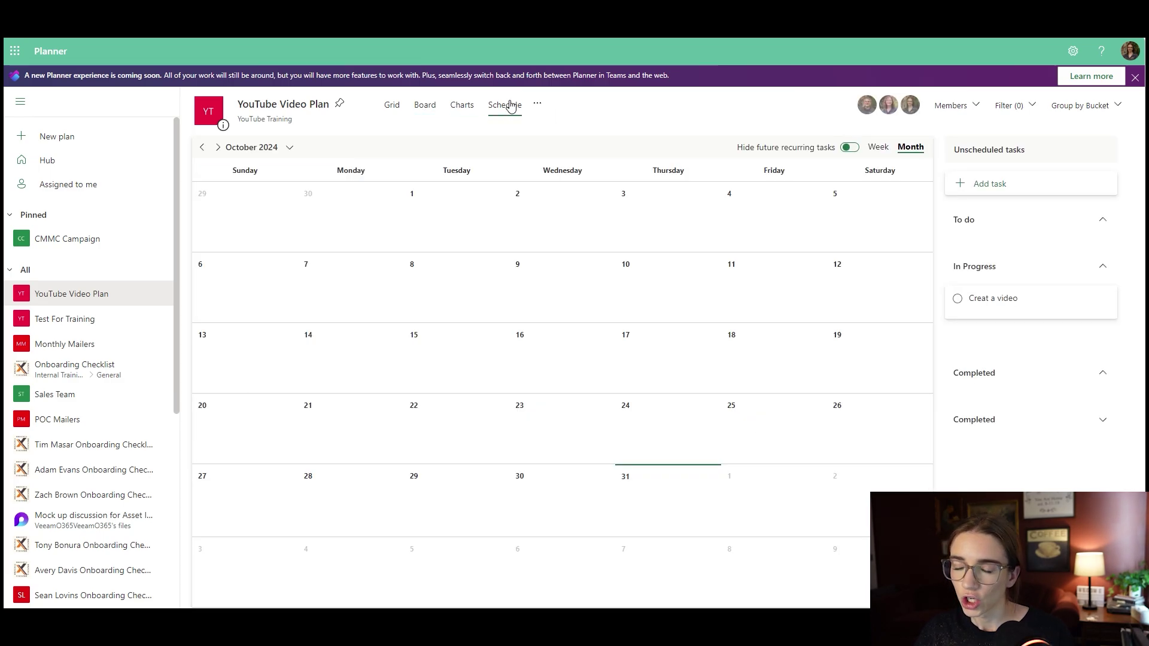
{"action": "left_click", "coordinate": [393, 109]}
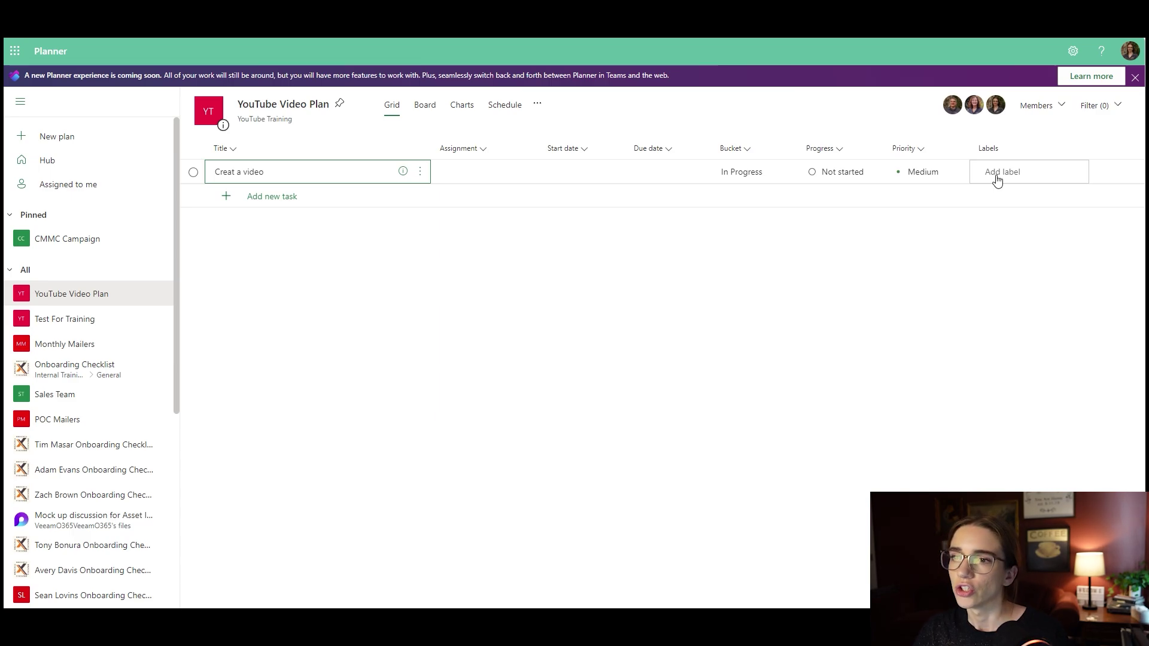
{"action": "left_click", "coordinate": [425, 108]}
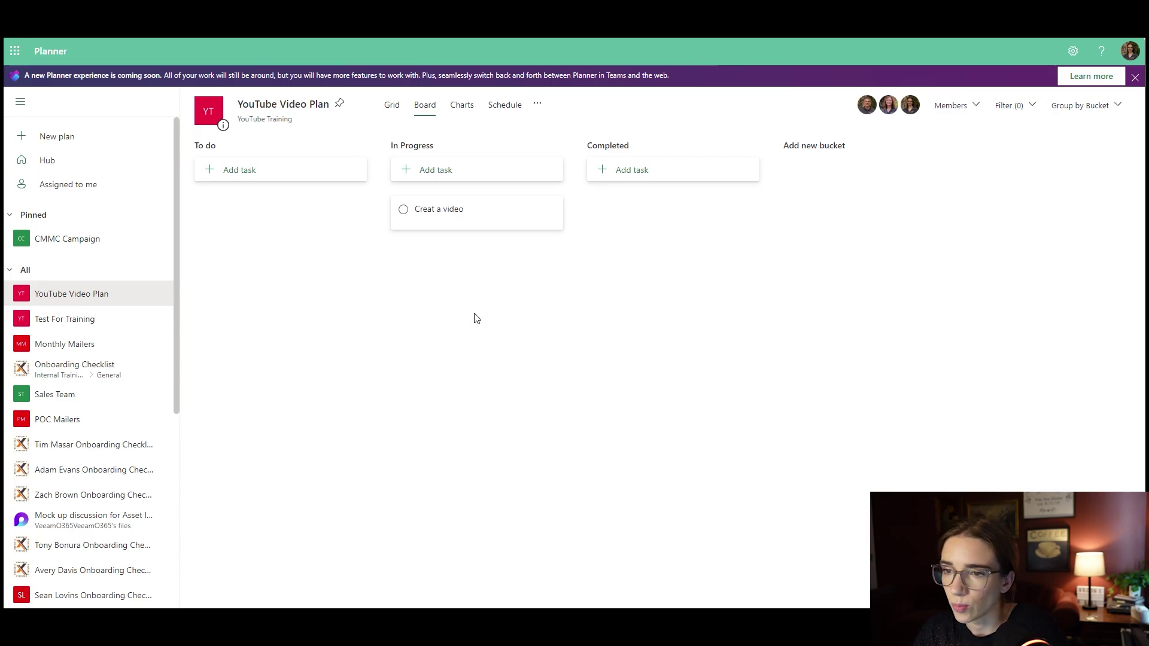
Examine the plan's status, bucket, priority and member charts, and bring up its monthly schedule
{"action": "left_click", "coordinate": [462, 106]}
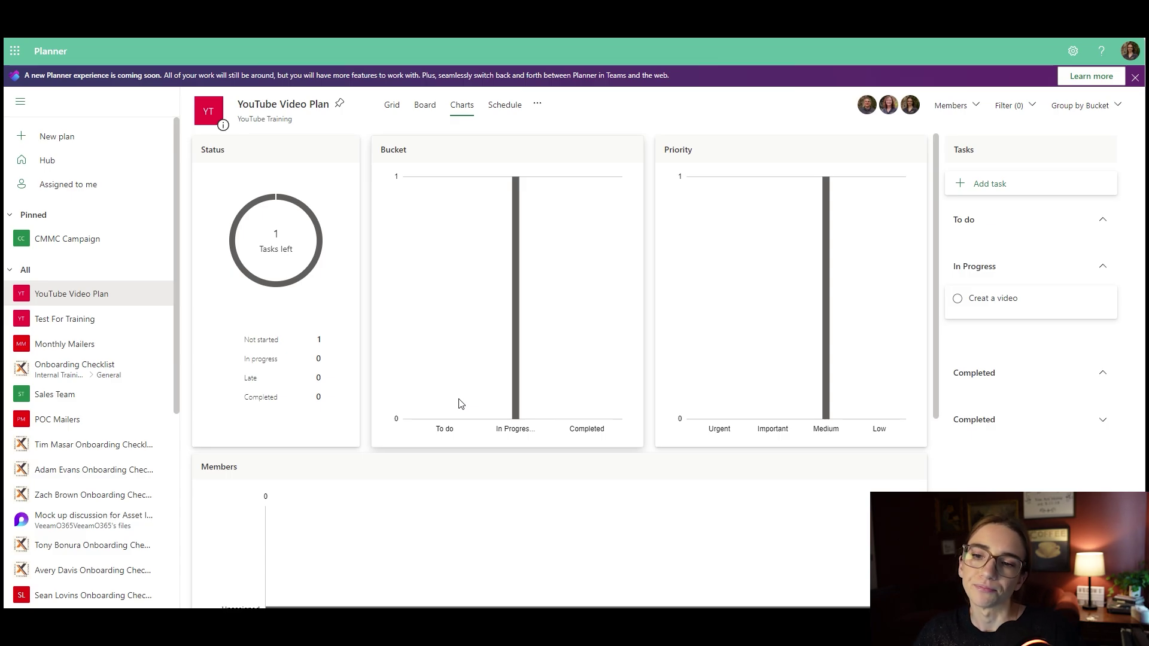
{"action": "scroll", "coordinate": [459, 403], "scroll_direction": "down", "scroll_amount": 2}
{"action": "scroll", "coordinate": [336, 195], "scroll_direction": "up", "scroll_amount": 2}
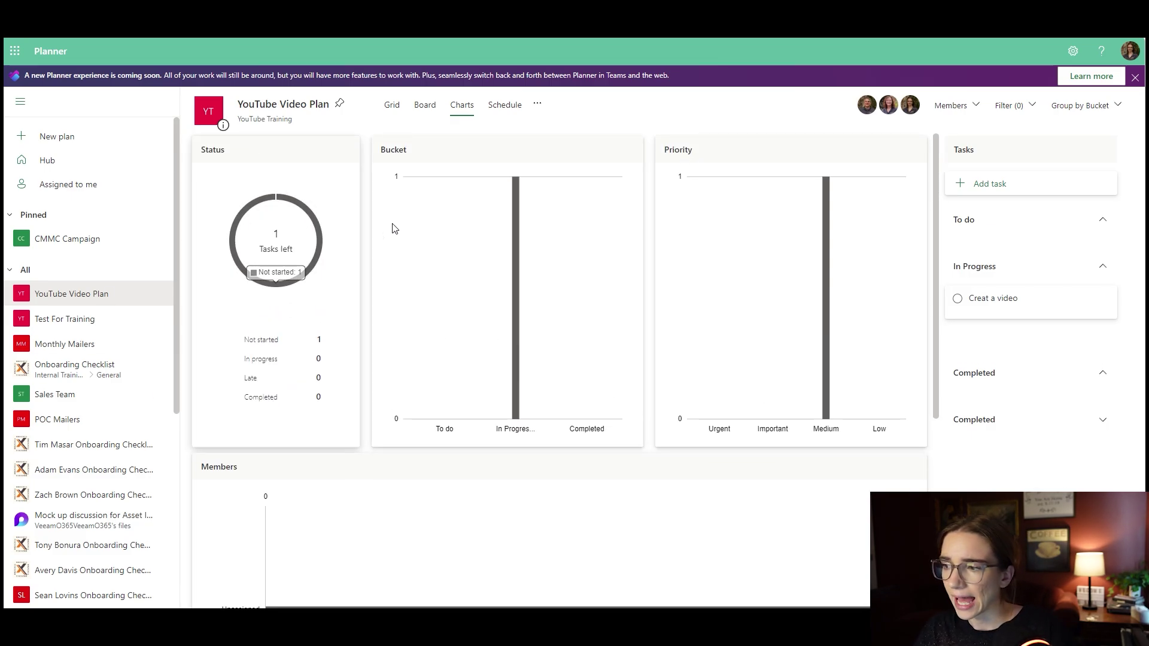
{"action": "scroll", "coordinate": [629, 213], "scroll_direction": "down", "scroll_amount": 2}
{"action": "scroll", "coordinate": [631, 213], "scroll_direction": "up", "scroll_amount": 2}
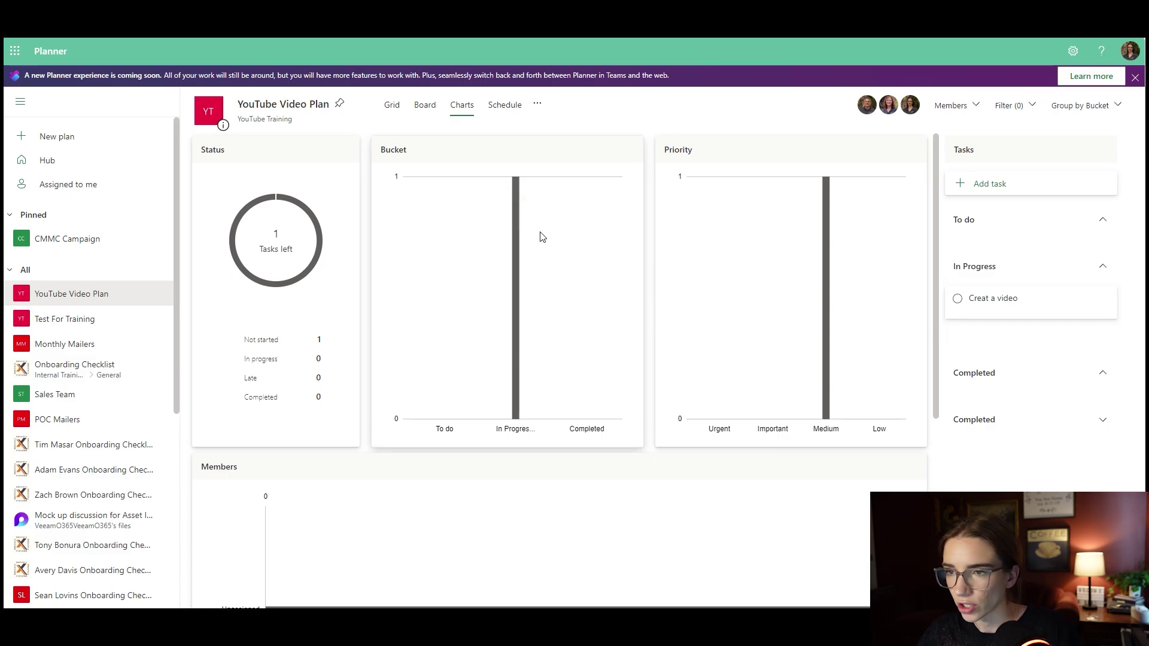
{"action": "left_click", "coordinate": [496, 114]}
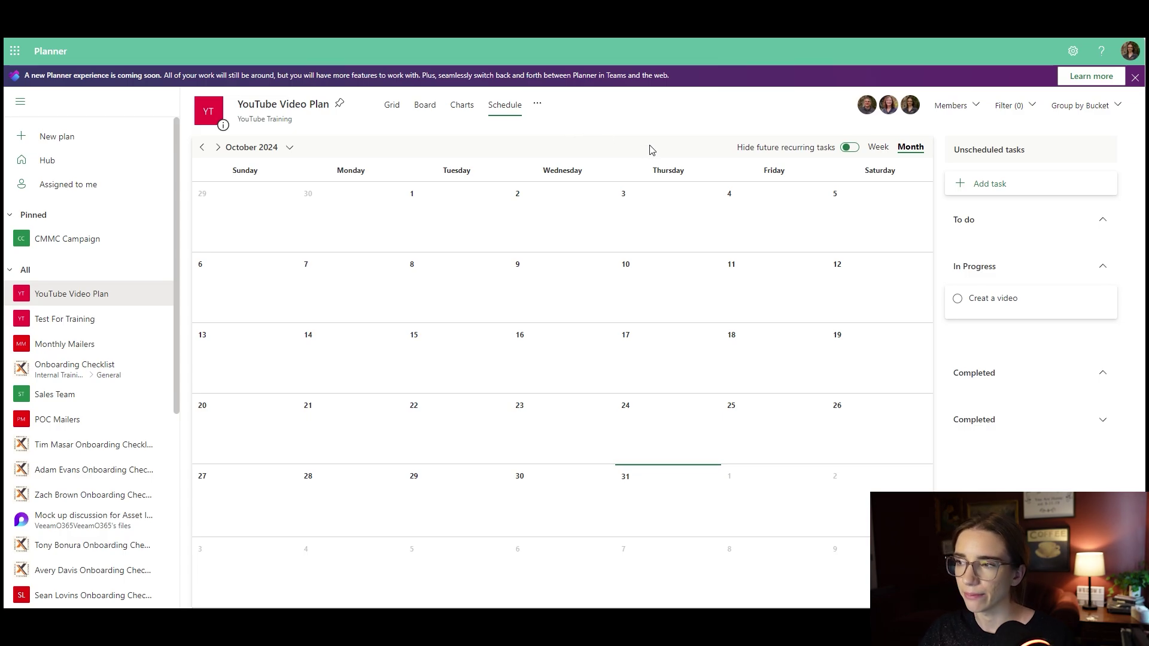
View the plan's member list and open its Members page in Outlook, signing in with the first listed account
{"action": "left_click", "coordinate": [963, 113]}
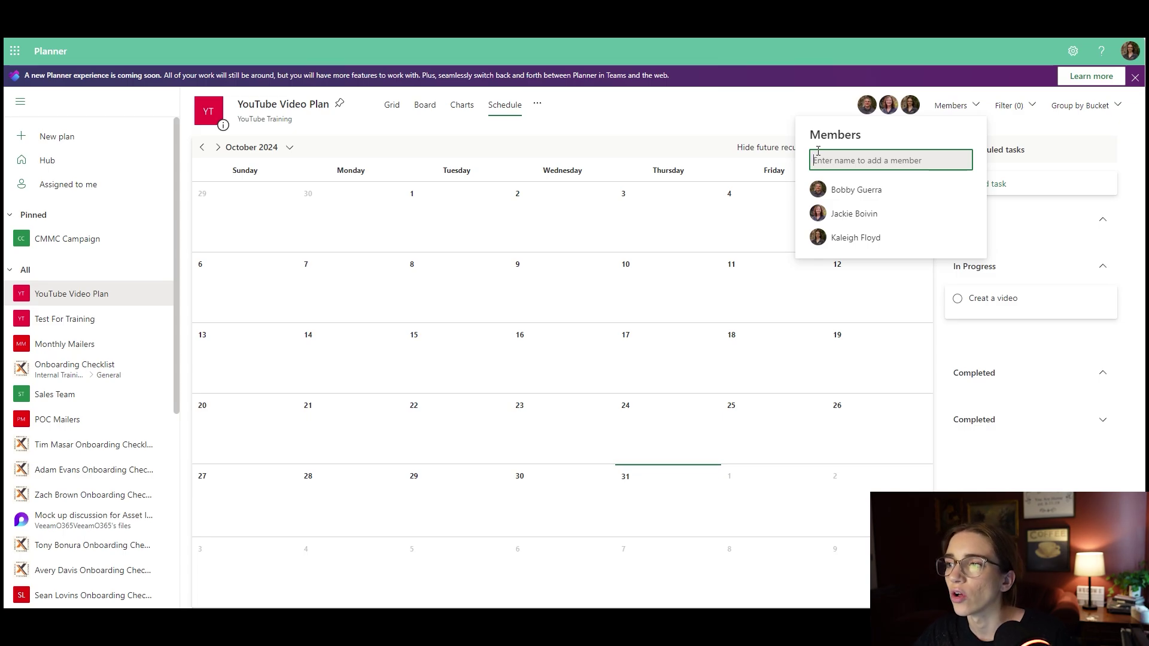
{"action": "left_click", "coordinate": [536, 104]}
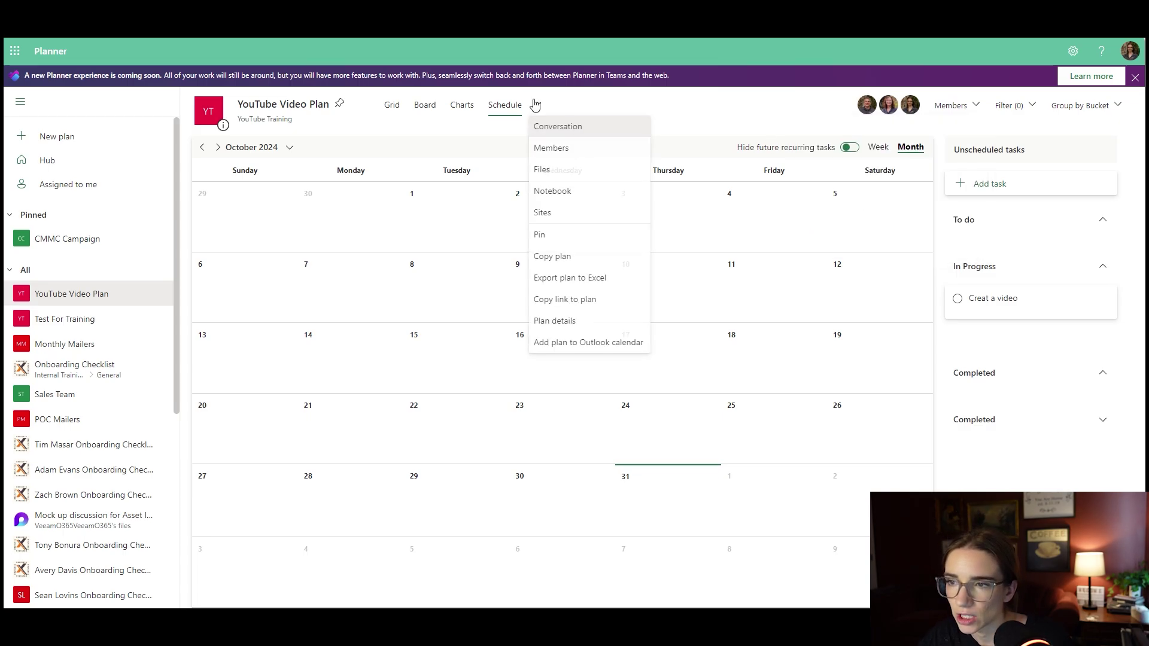
{"action": "left_click", "coordinate": [551, 150]}
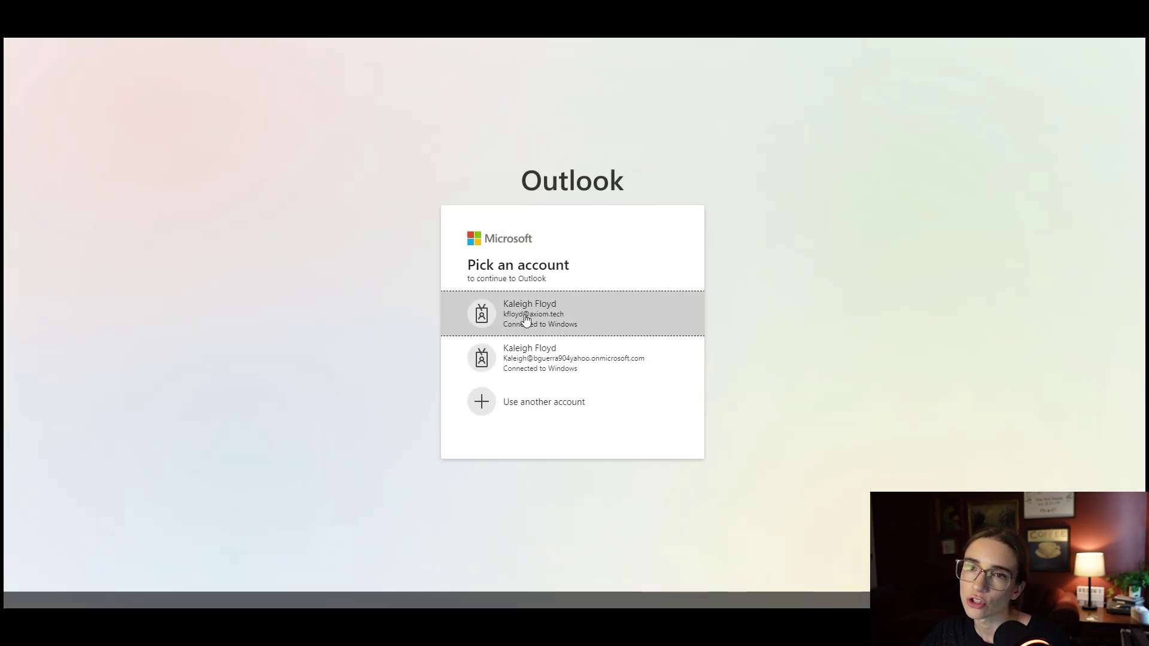
{"action": "left_click", "coordinate": [524, 315]}
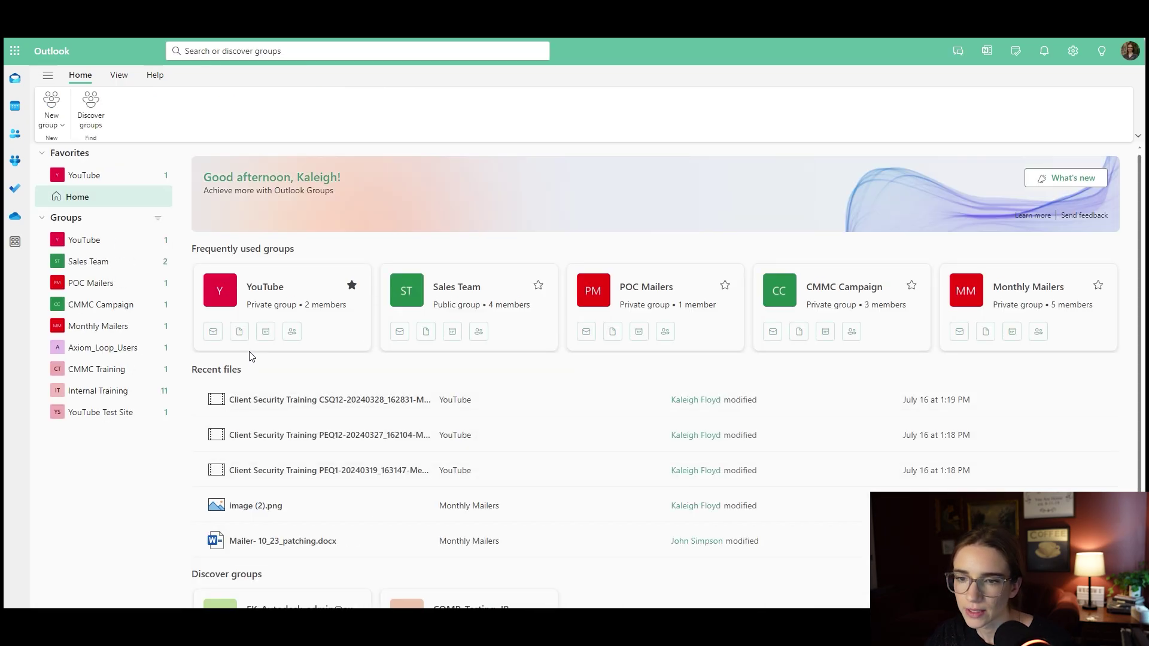
Inspect the POC Mailers and YouTube groups in Outlook, including the YouTube group's option to send an email
{"action": "left_click", "coordinate": [114, 287]}
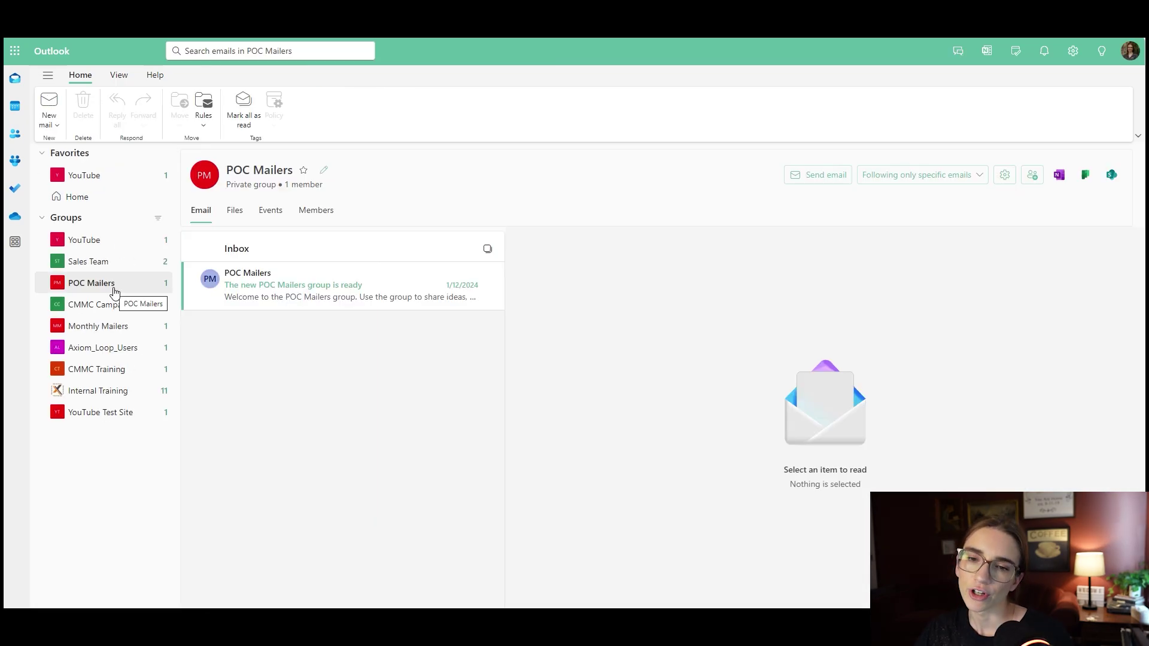
{"action": "left_click", "coordinate": [109, 250]}
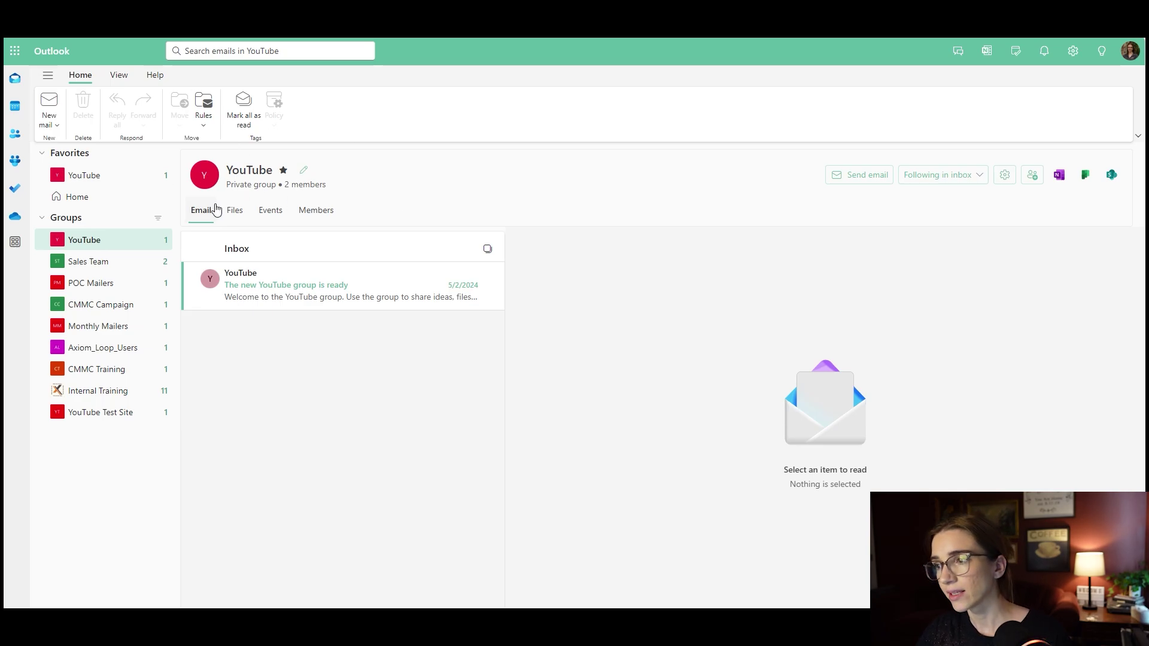
{"action": "left_click", "coordinate": [851, 175]}
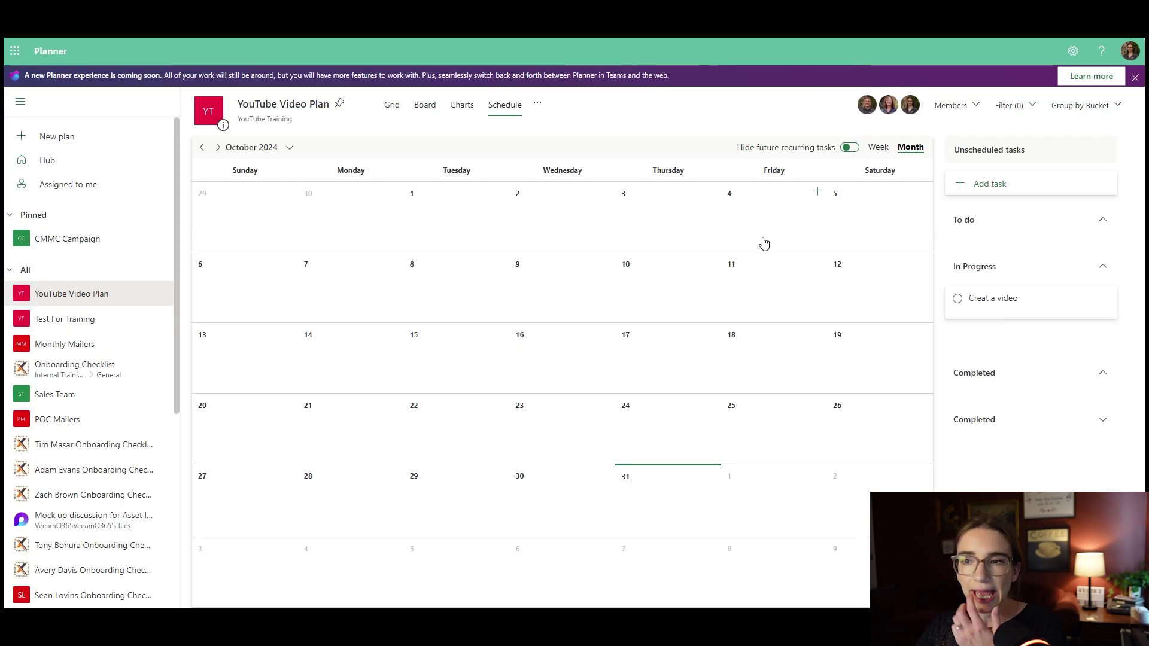
Switch back to the YouTube Video Plan board and draft a To do task named "Create Planner Video Oct 2024" due 11/07
{"action": "left_click", "coordinate": [422, 114]}
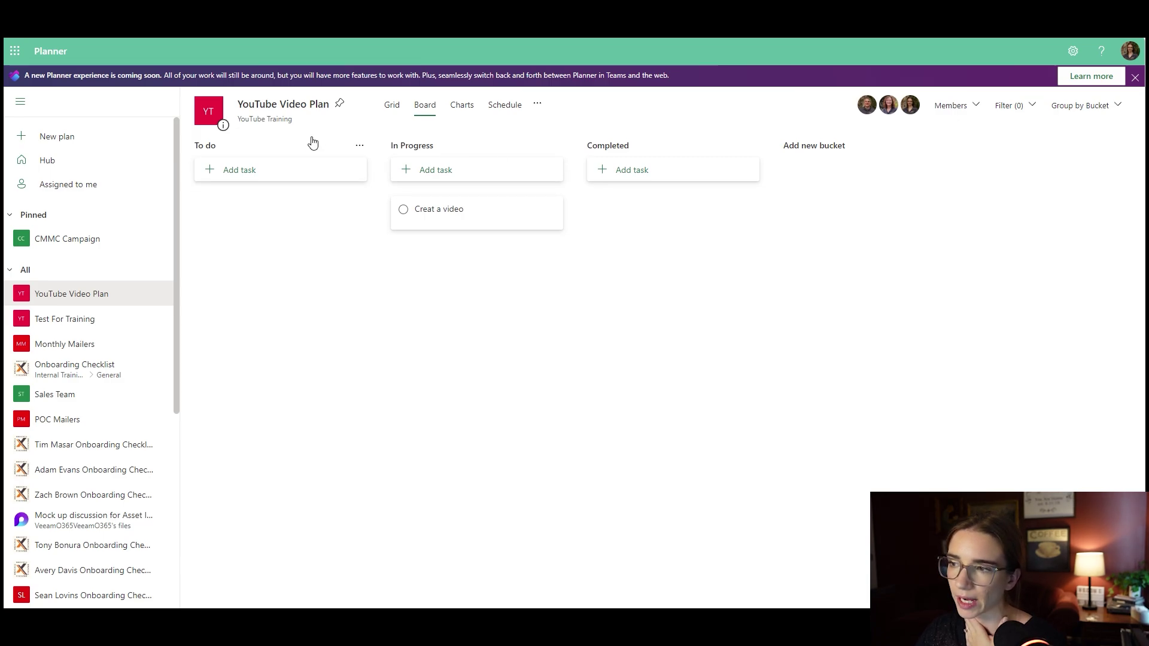
{"action": "left_click", "coordinate": [276, 179]}
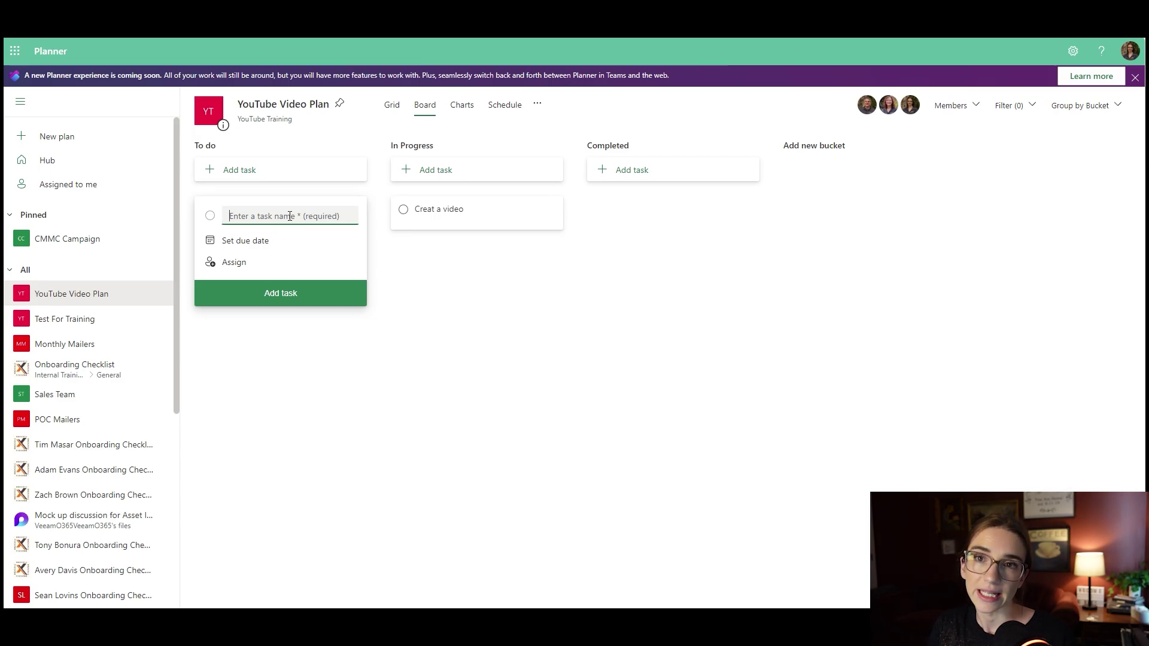
{"action": "type", "text": "Create Planner Video Oct 2024"}
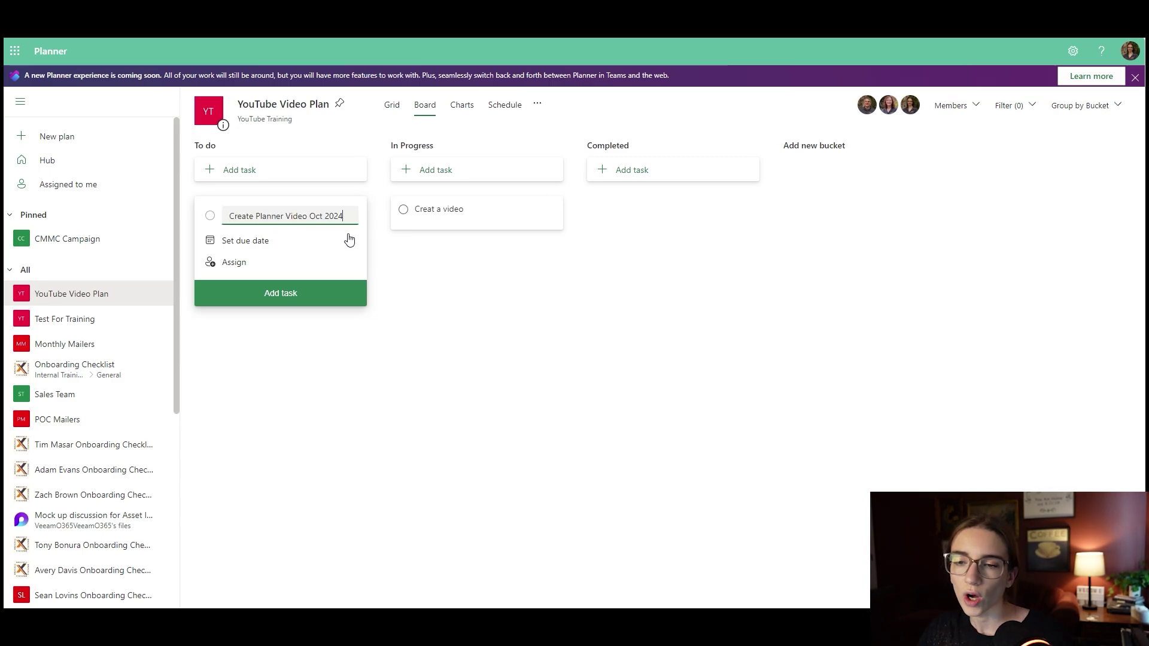
{"action": "left_click", "coordinate": [263, 242]}
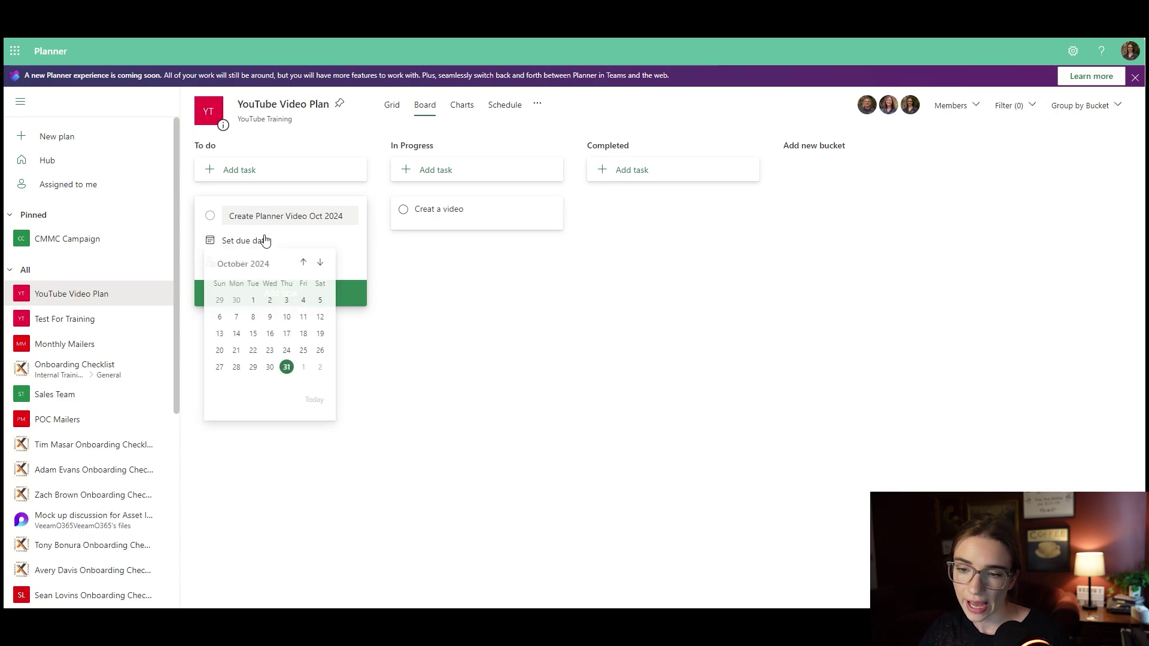
{"action": "left_click", "coordinate": [321, 263]}
{"action": "left_click", "coordinate": [288, 318]}
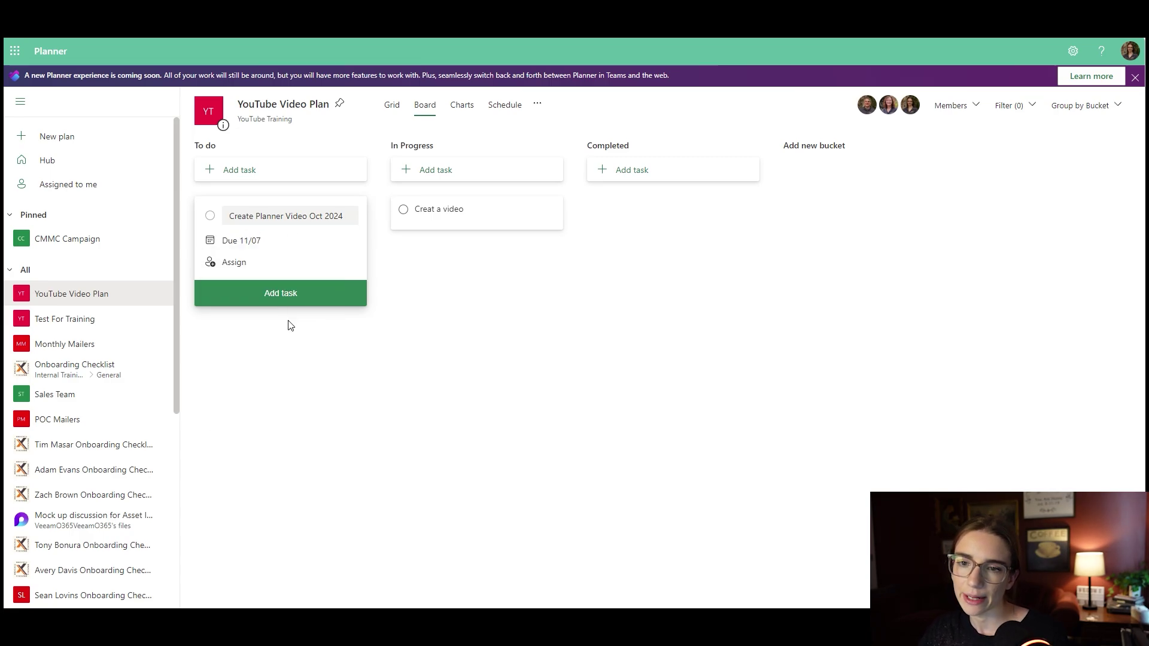
Assign the drafted task to yourself and add it to the To do bucket
{"action": "left_click", "coordinate": [230, 263]}
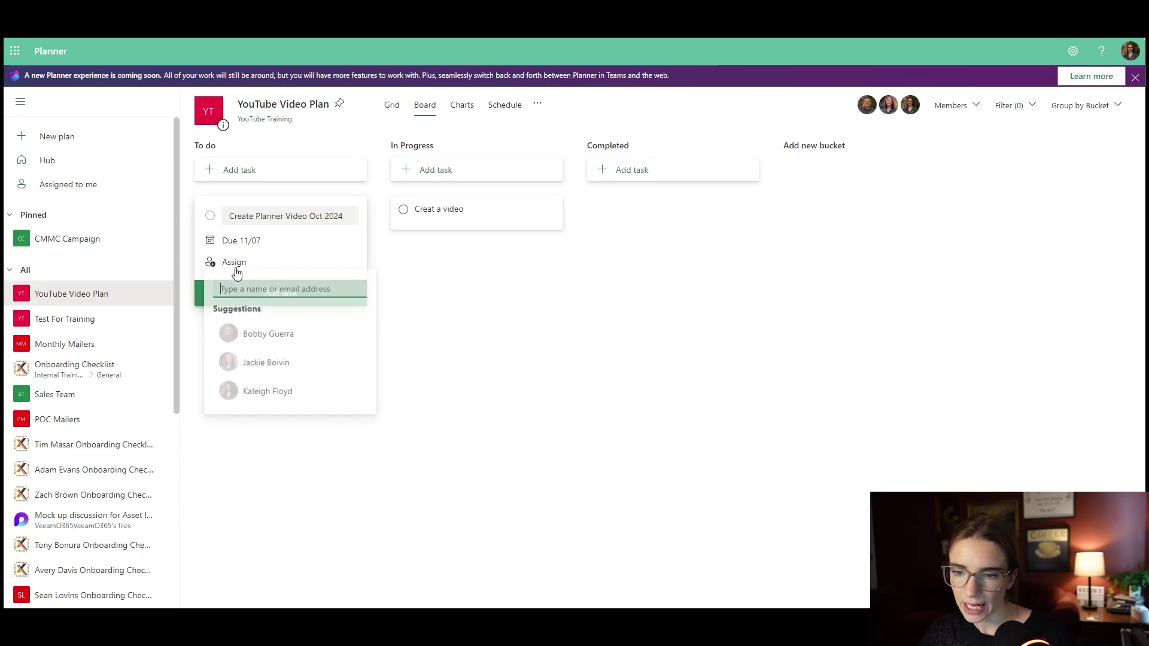
{"action": "left_click", "coordinate": [275, 392]}
{"action": "left_click", "coordinate": [460, 280]}
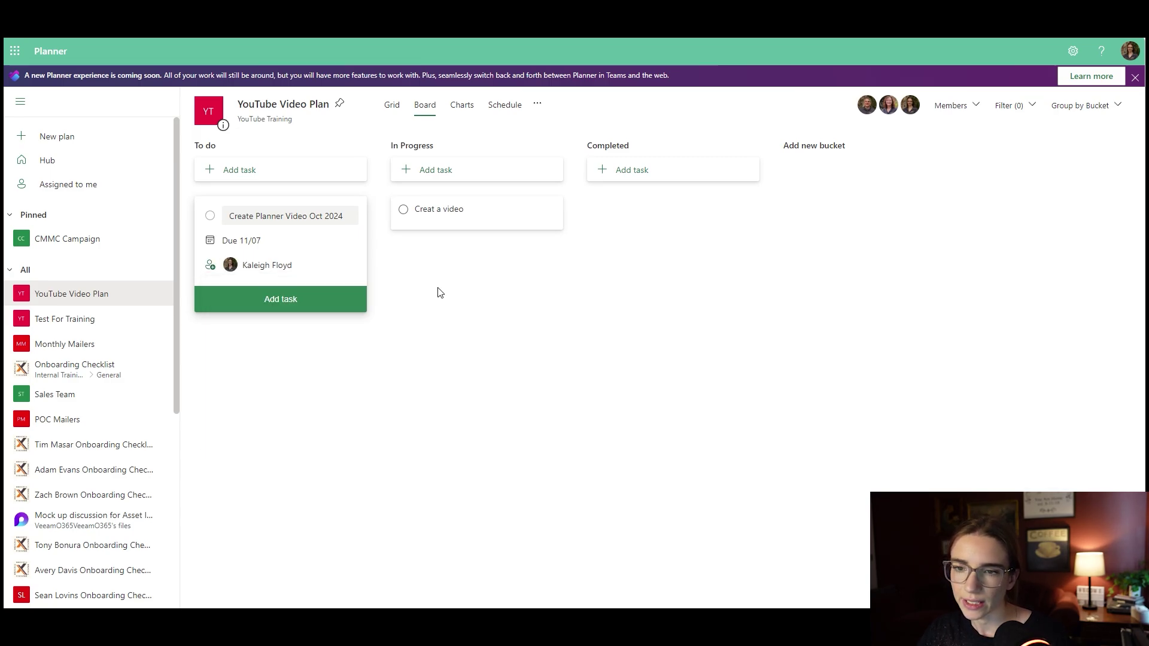
{"action": "left_click", "coordinate": [245, 306]}
{"action": "left_click", "coordinate": [513, 311]}
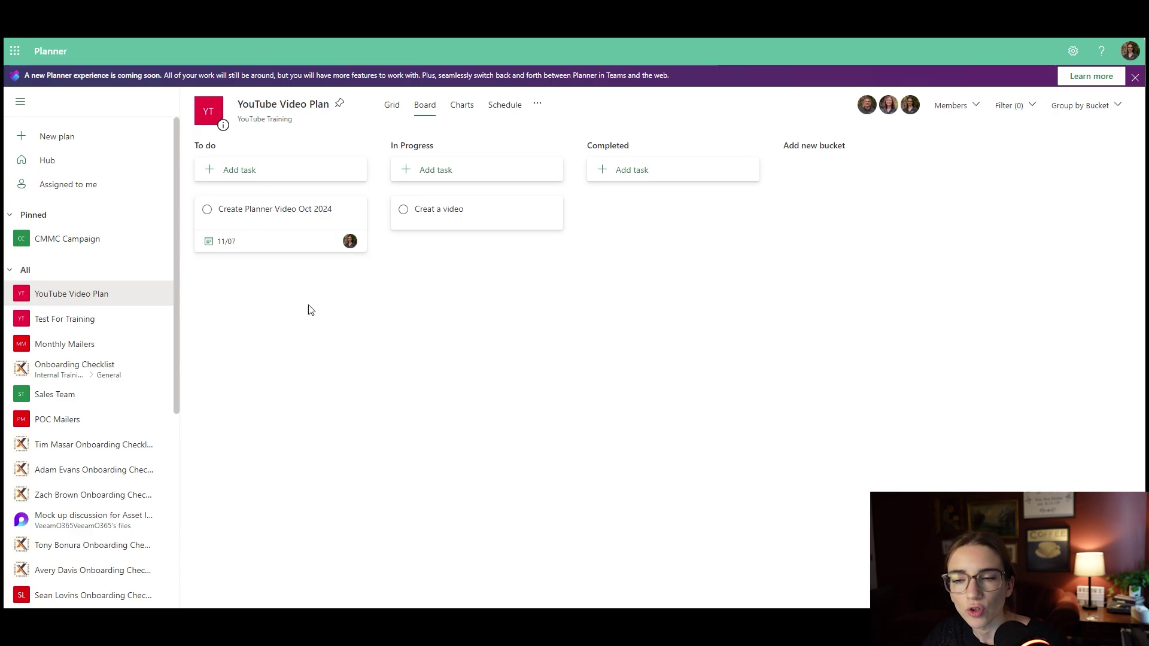
Open the "Create Planner Video Oct 2024" task and examine its bucket, progress, priority, start date, due date and repeat options
{"action": "left_click", "coordinate": [284, 235]}
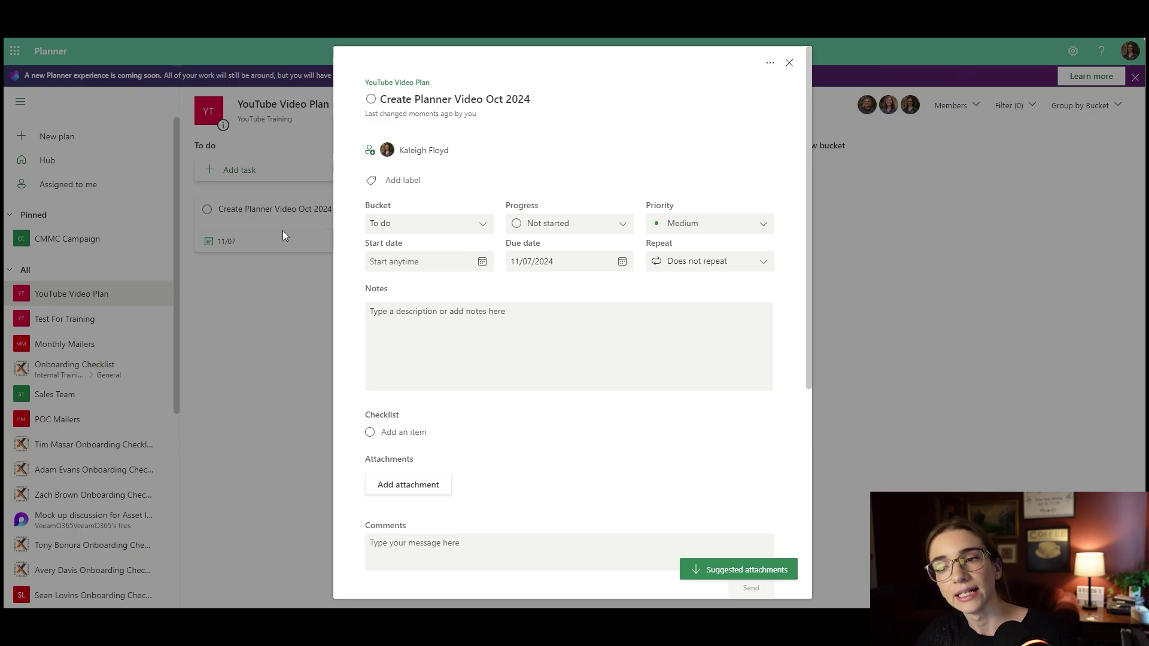
{"action": "left_click", "coordinate": [482, 228]}
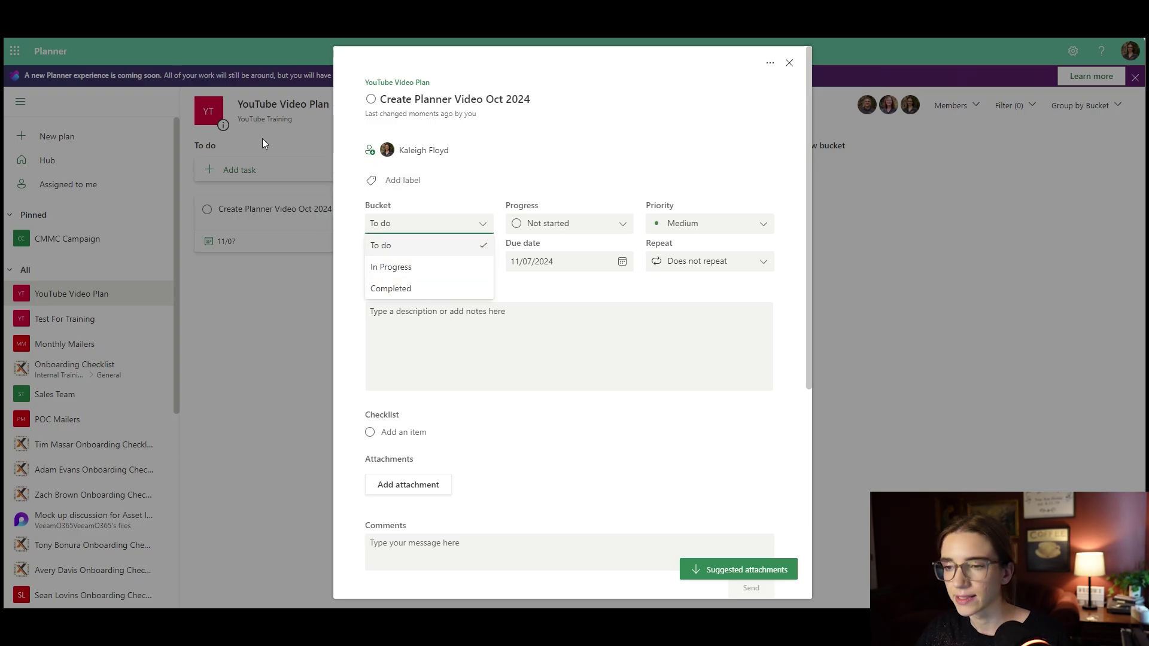
{"action": "left_click", "coordinate": [608, 223]}
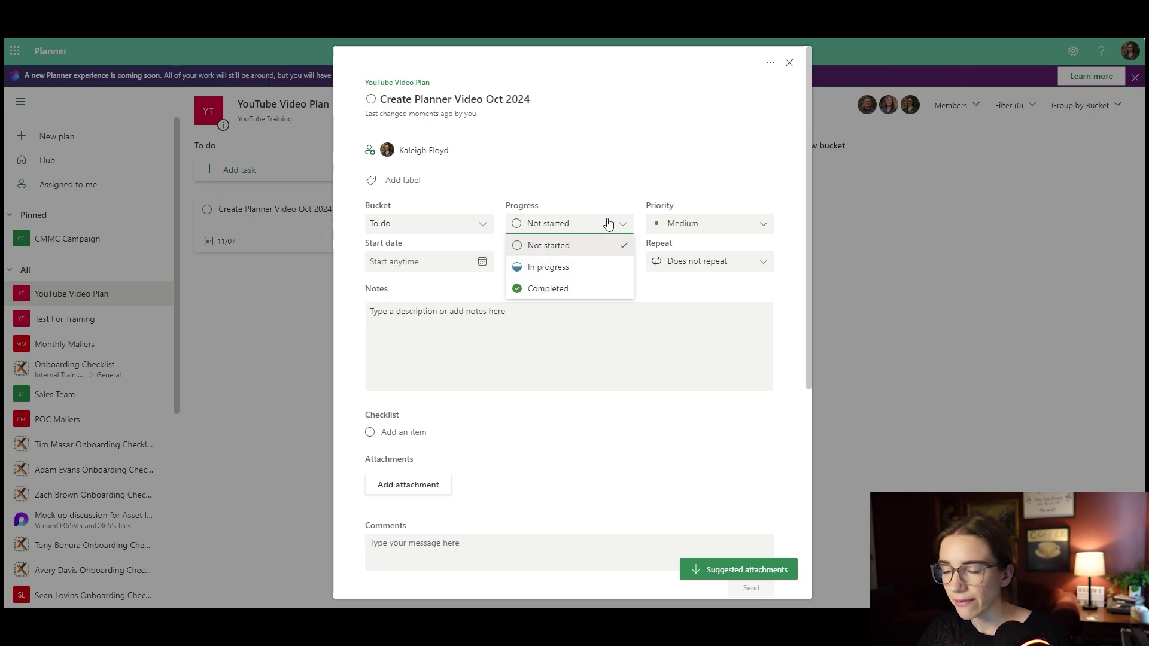
{"action": "left_click", "coordinate": [719, 231]}
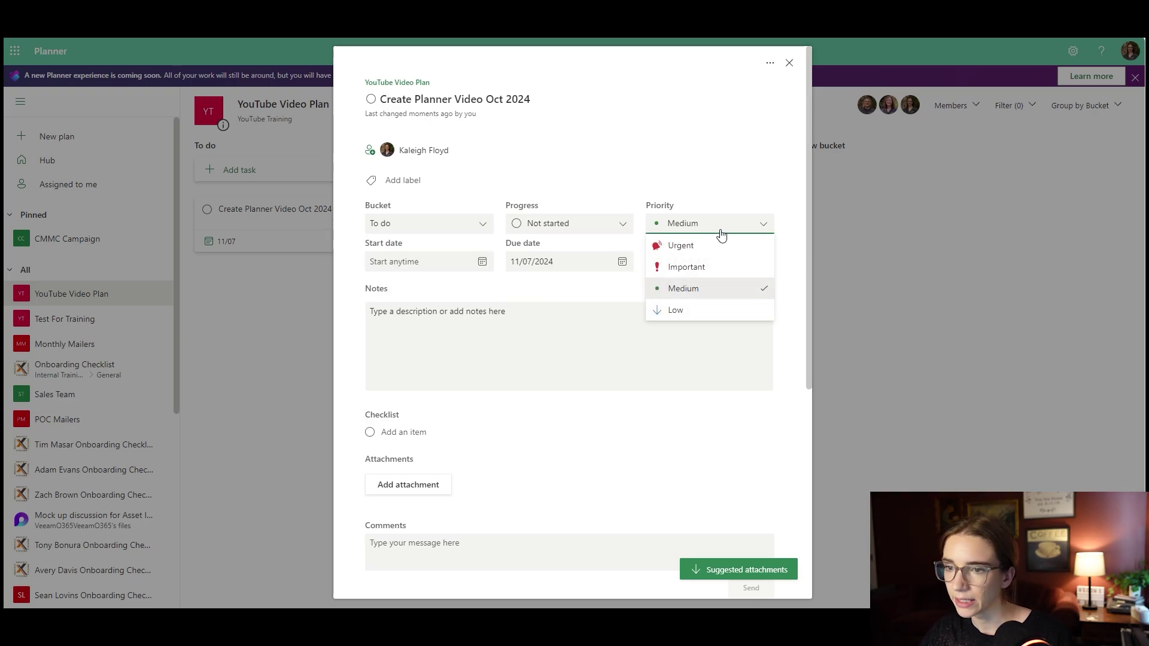
{"action": "left_click", "coordinate": [482, 261]}
{"action": "left_click", "coordinate": [577, 263]}
{"action": "left_click", "coordinate": [709, 265]}
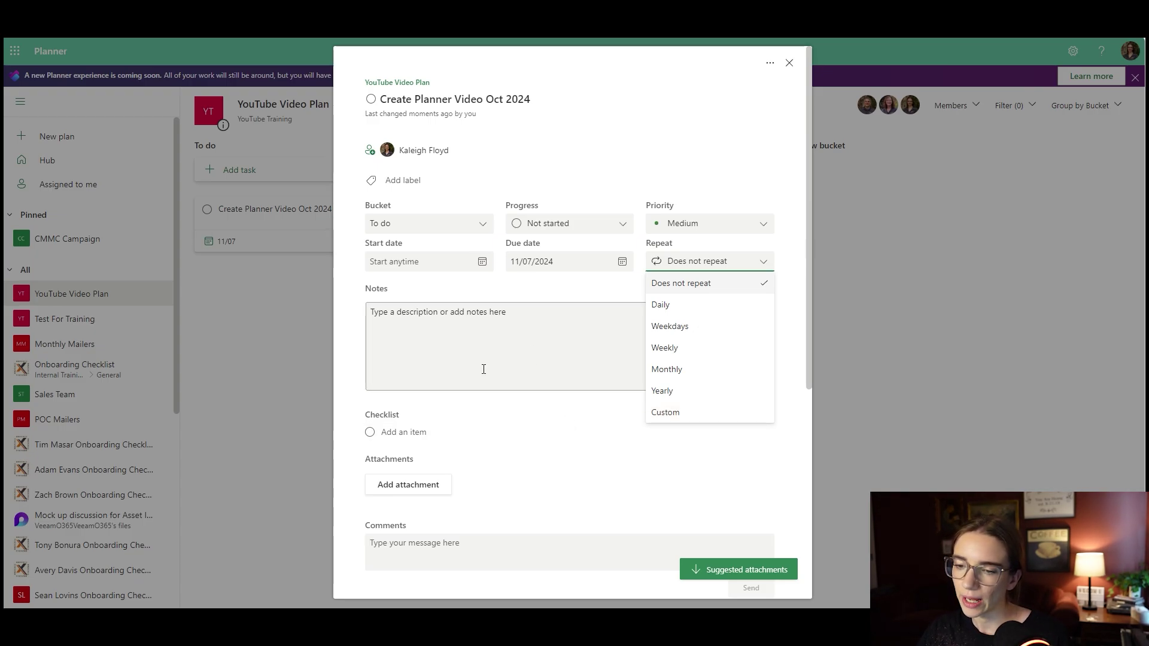
{"action": "left_click", "coordinate": [342, 390]}
Add the checklist items Record, Edit and Post to the task and mark Record complete
{"action": "scroll", "coordinate": [454, 403], "scroll_direction": "down", "scroll_amount": 1}
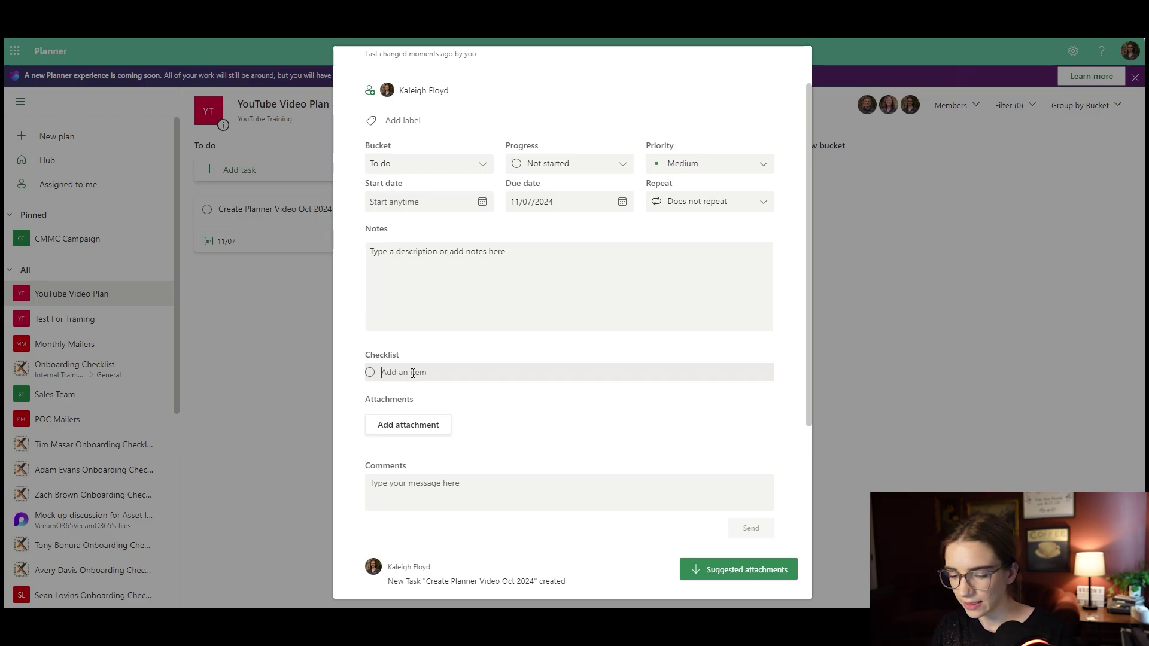
{"action": "type", "text": "Reco"}
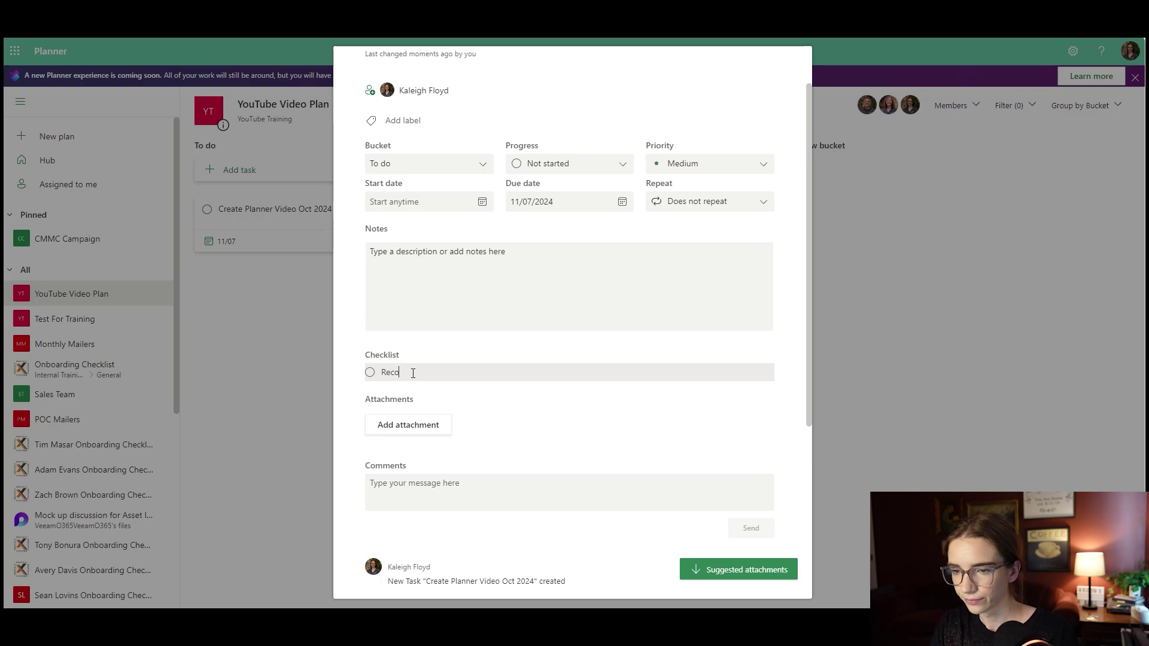
{"action": "type", "text": "rd"}
{"action": "key", "text": "Return"}
{"action": "type", "text": "E"}
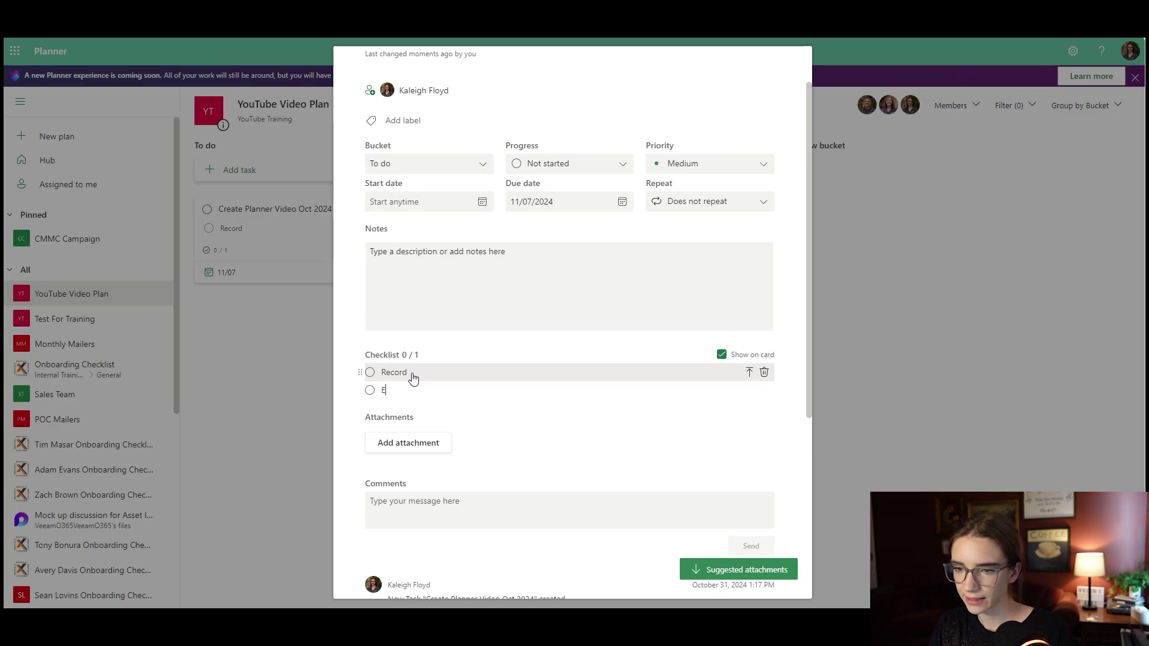
{"action": "type", "text": "dit"}
{"action": "key", "text": "Return"}
{"action": "type", "text": "Post"}
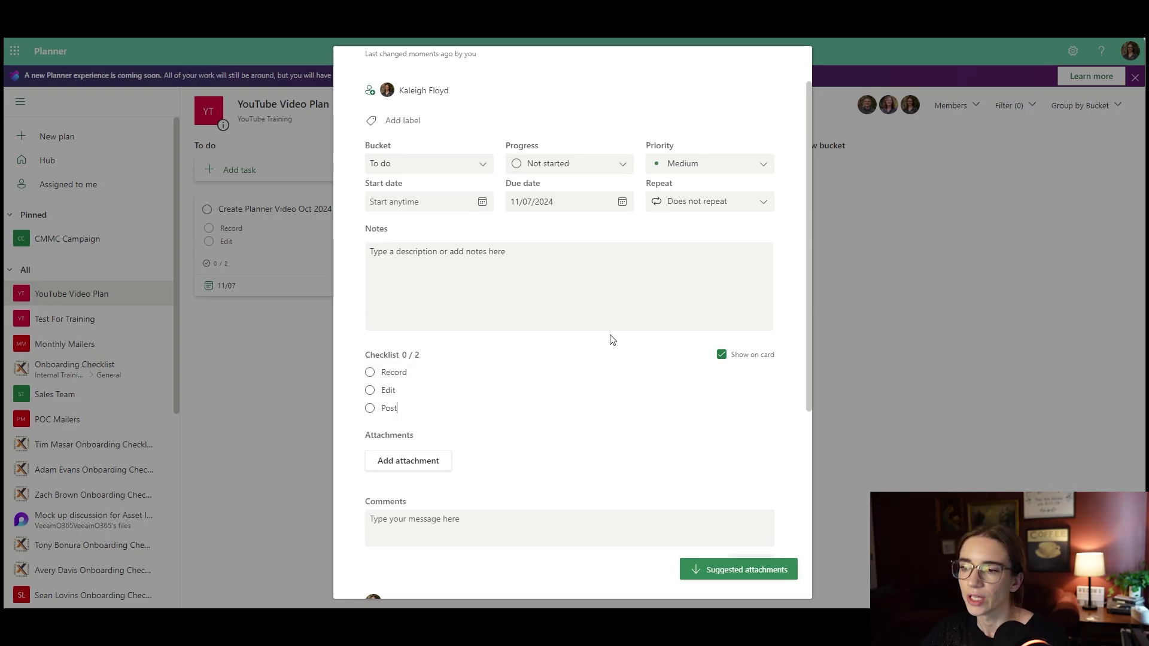
{"action": "key", "text": "Return"}
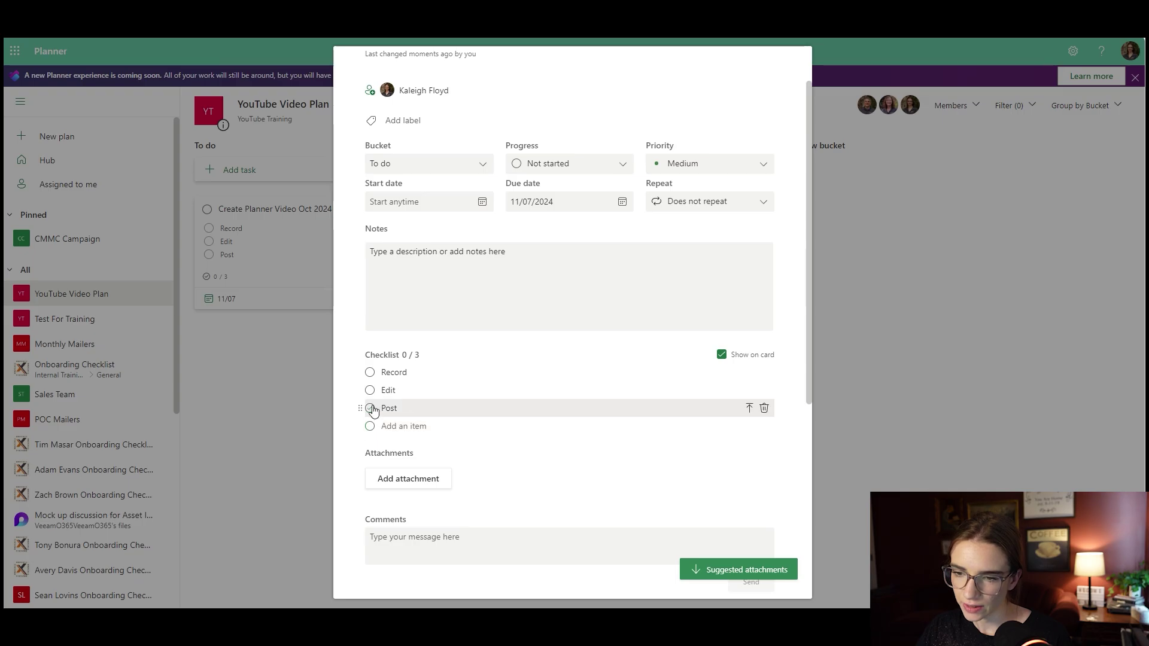
{"action": "left_click", "coordinate": [369, 372]}
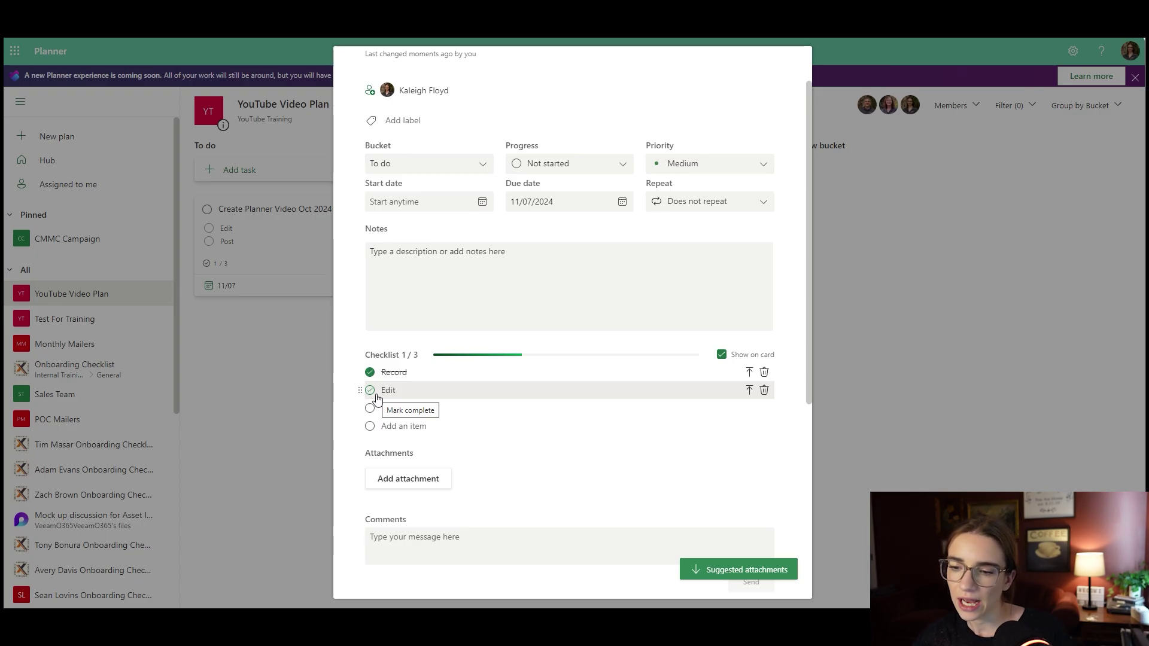
Examine the task's attachment and comment areas, and close the task details
{"action": "scroll", "coordinate": [531, 424], "scroll_direction": "down", "scroll_amount": 2}
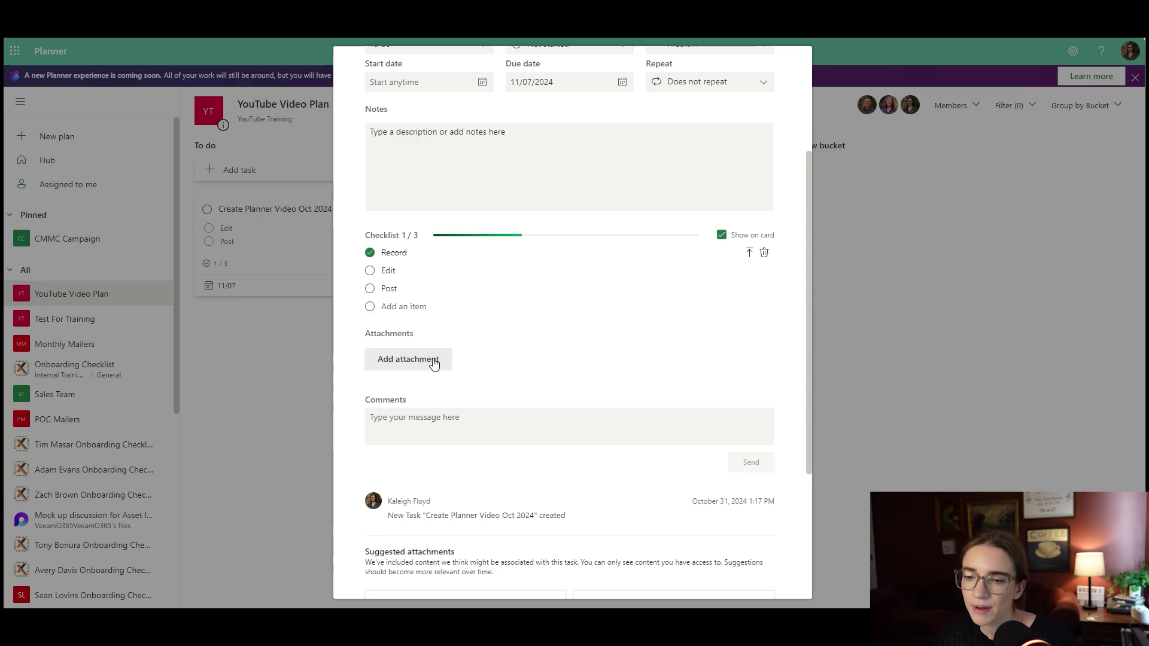
{"action": "left_click", "coordinate": [481, 414]}
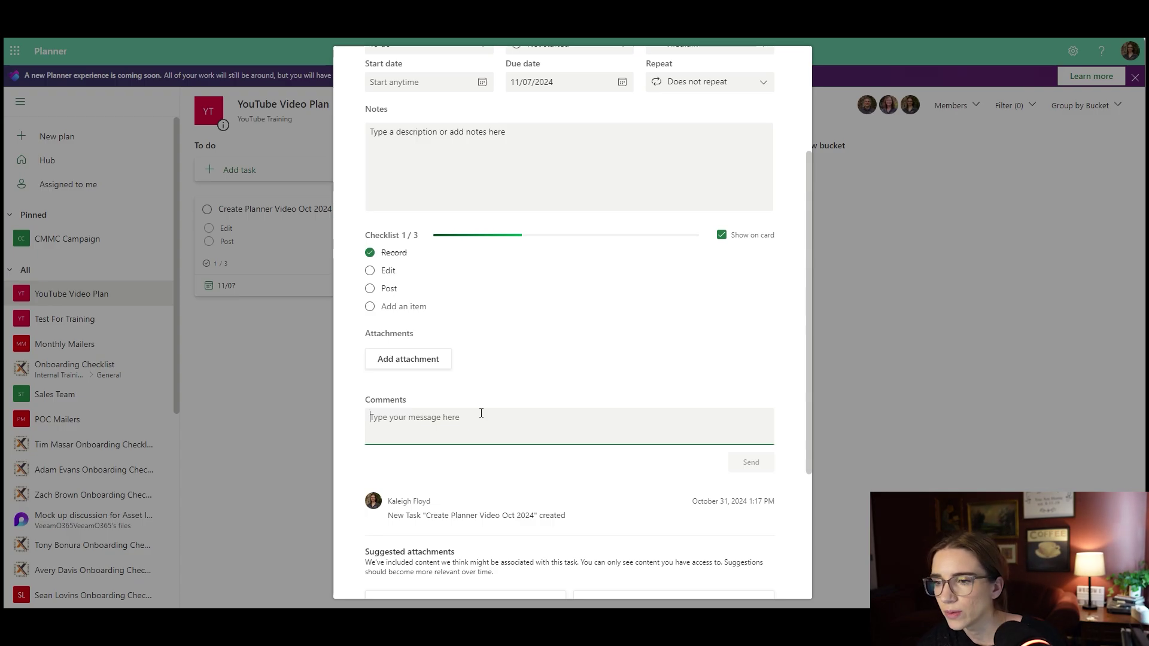
{"action": "scroll", "coordinate": [481, 413], "scroll_direction": "up", "scroll_amount": 3}
{"action": "scroll", "coordinate": [481, 407], "scroll_direction": "down", "scroll_amount": 3}
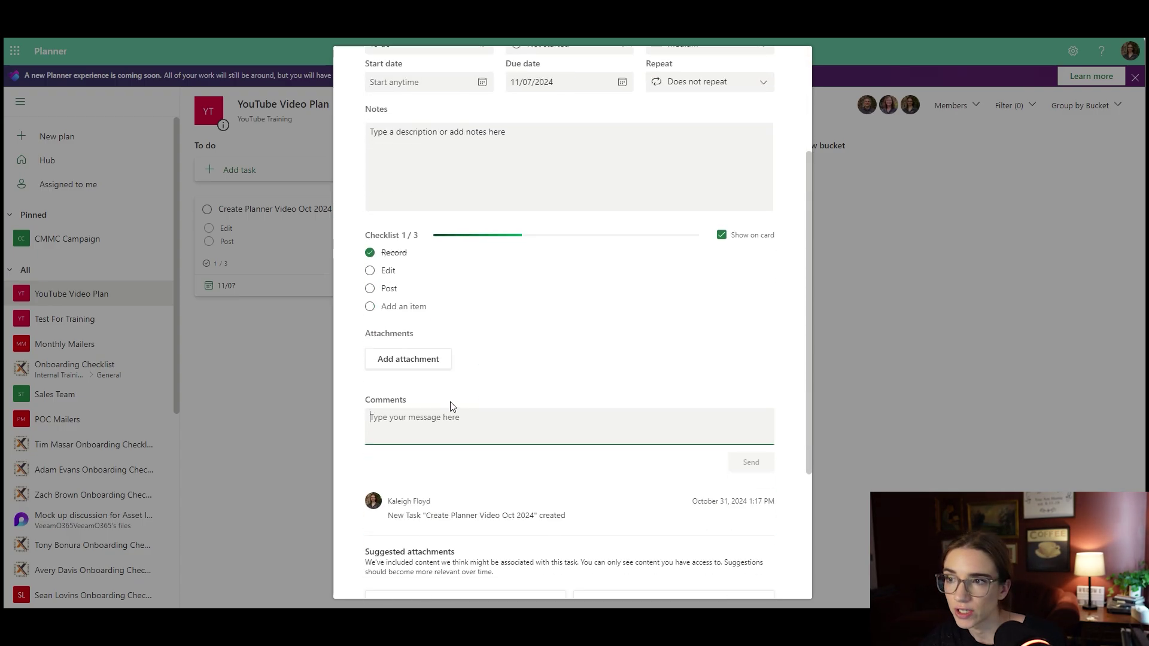
{"action": "left_click", "coordinate": [947, 375]}
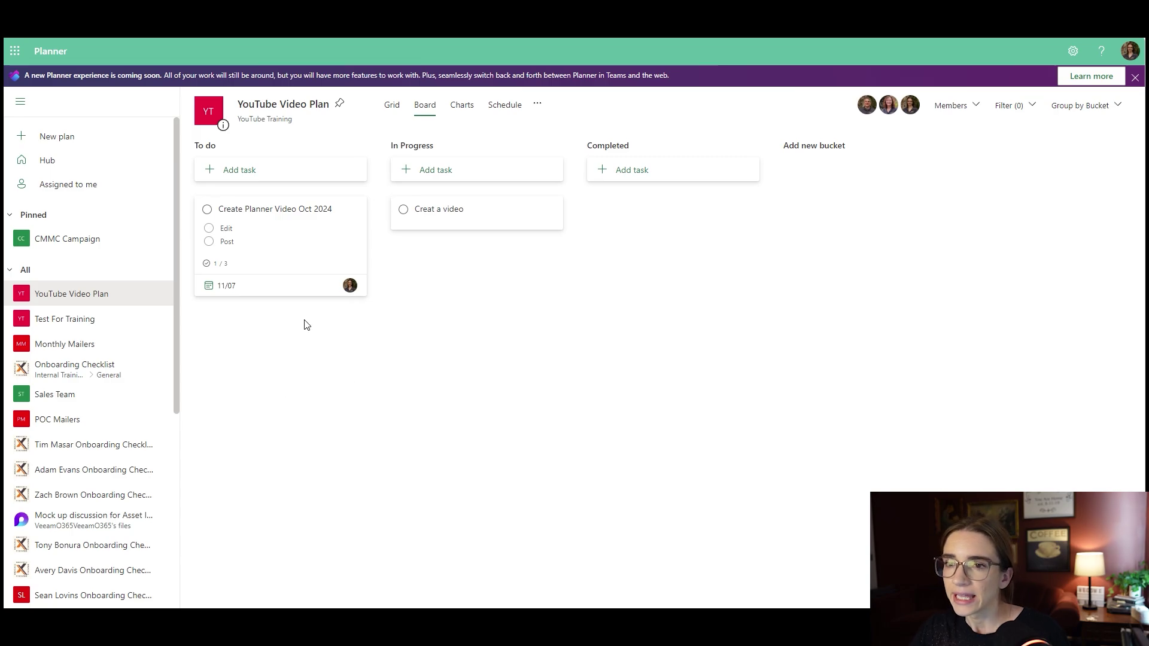
Review the plan's tasks in Grid view, and pin the YouTube Video Plan from its board
{"action": "left_click", "coordinate": [394, 112]}
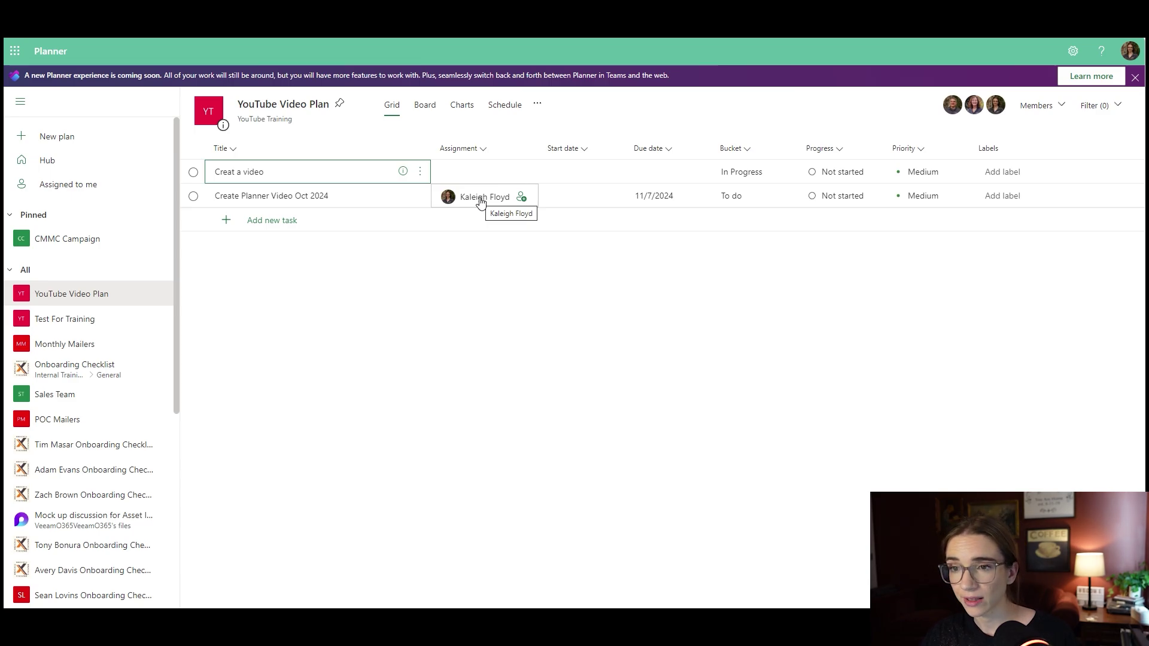
{"action": "left_click", "coordinate": [426, 110]}
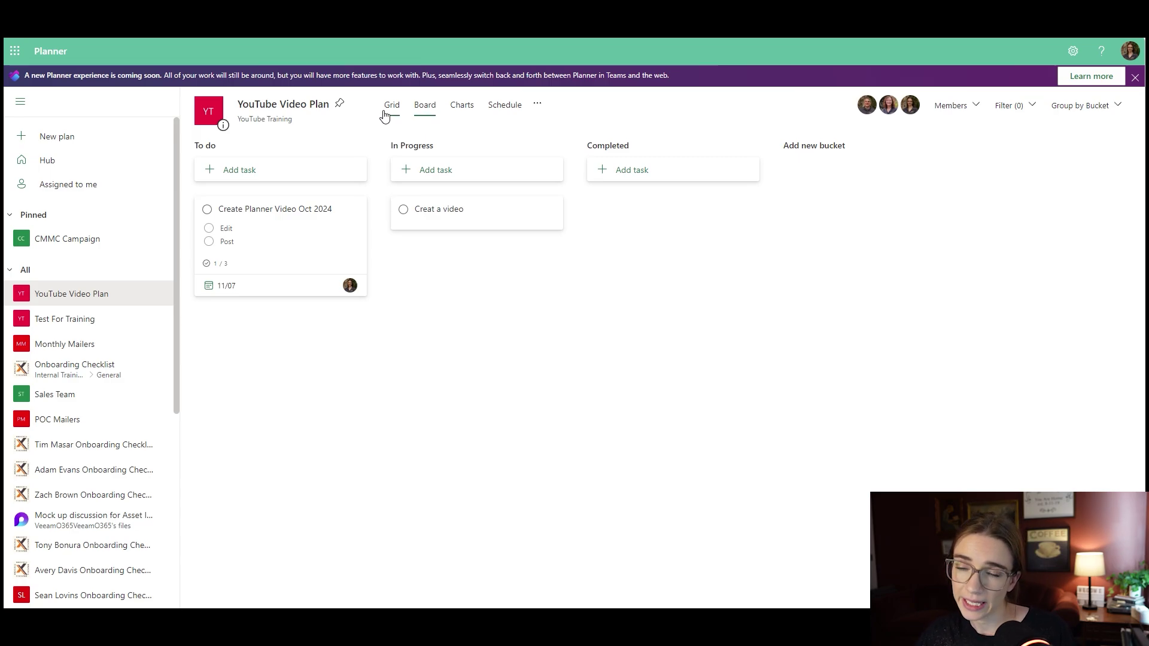
{"action": "left_click", "coordinate": [339, 106]}
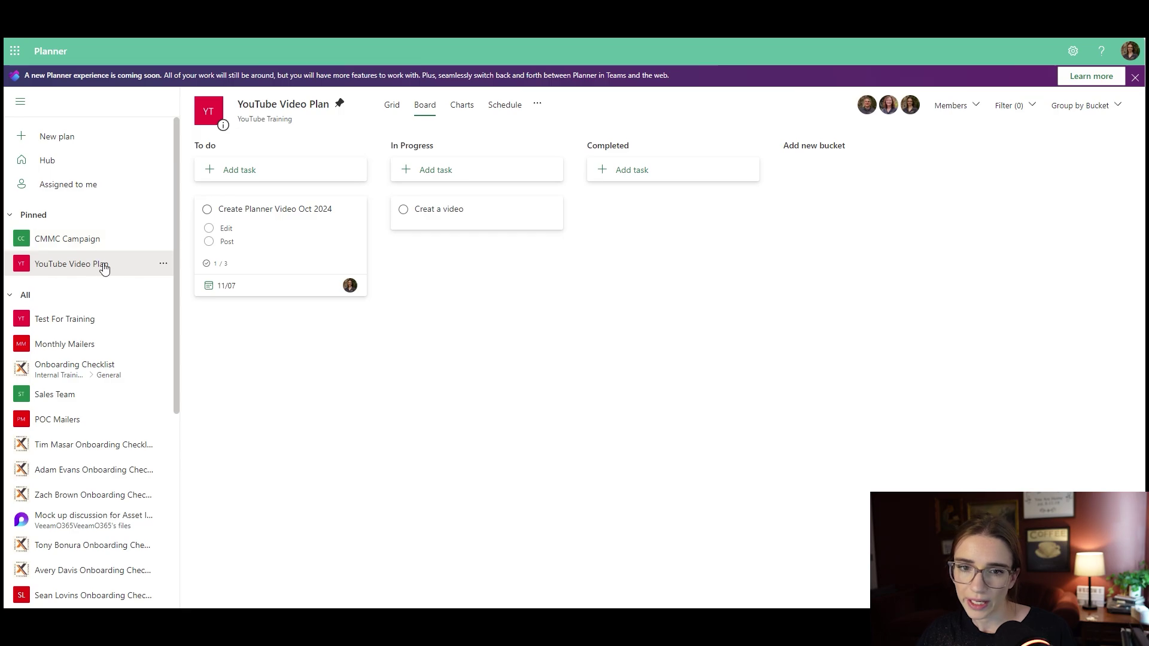
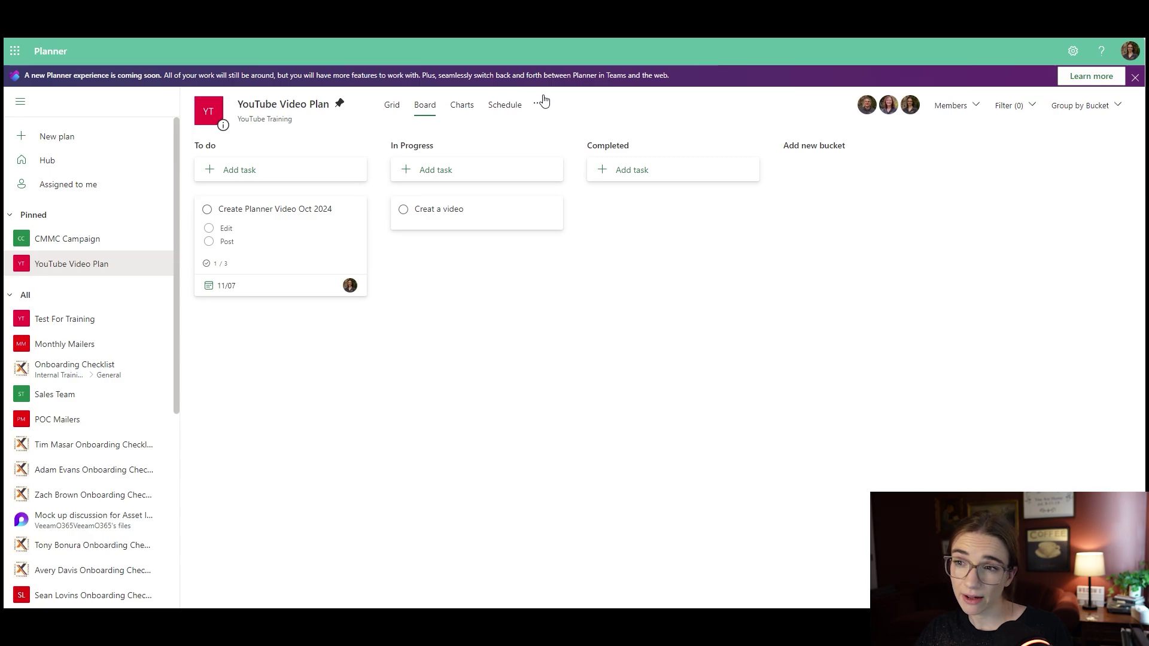
Start a copy of the YouTube Video Plan and review the content options and the available destination groups
{"action": "left_click", "coordinate": [536, 107]}
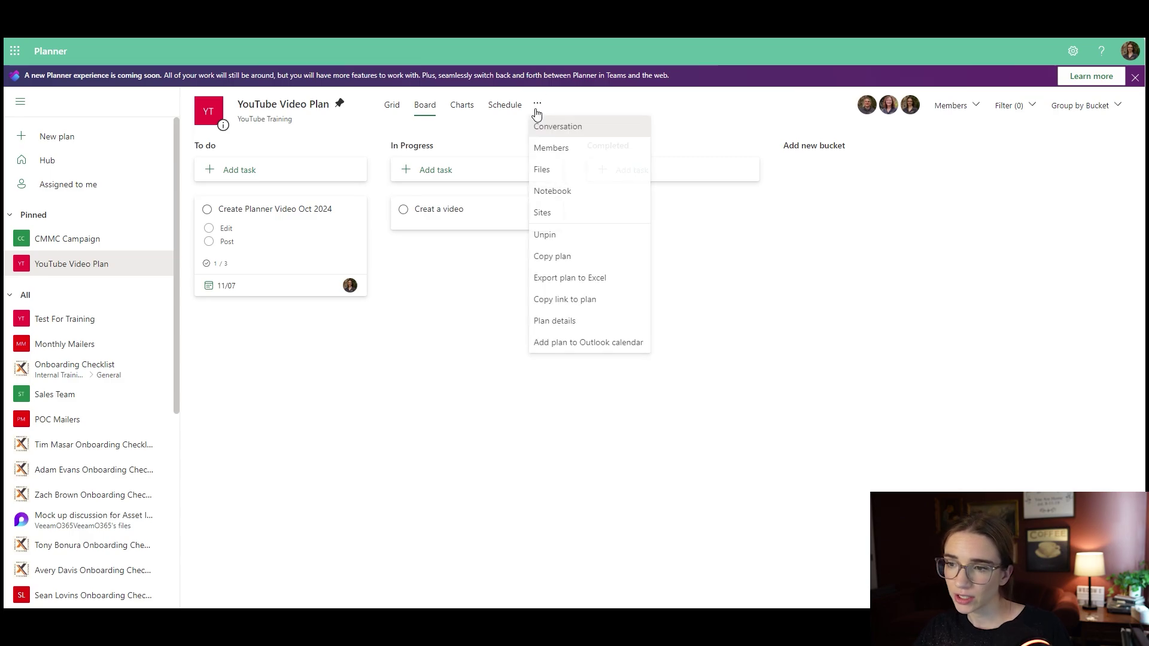
{"action": "left_click", "coordinate": [565, 257]}
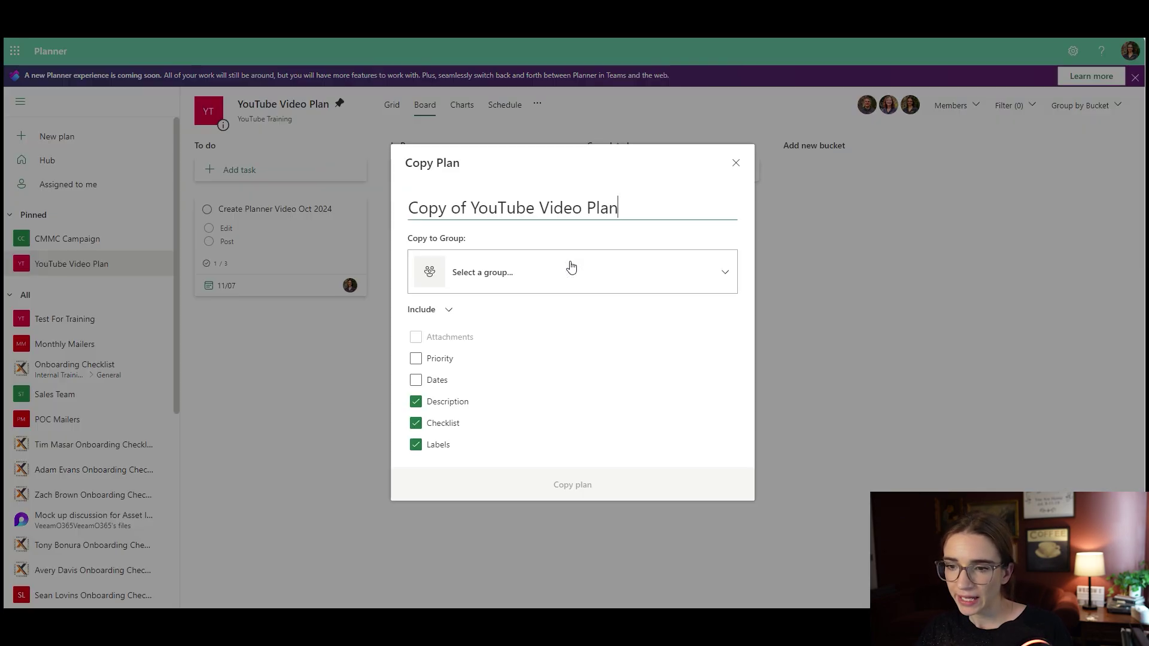
{"action": "left_click", "coordinate": [437, 380]}
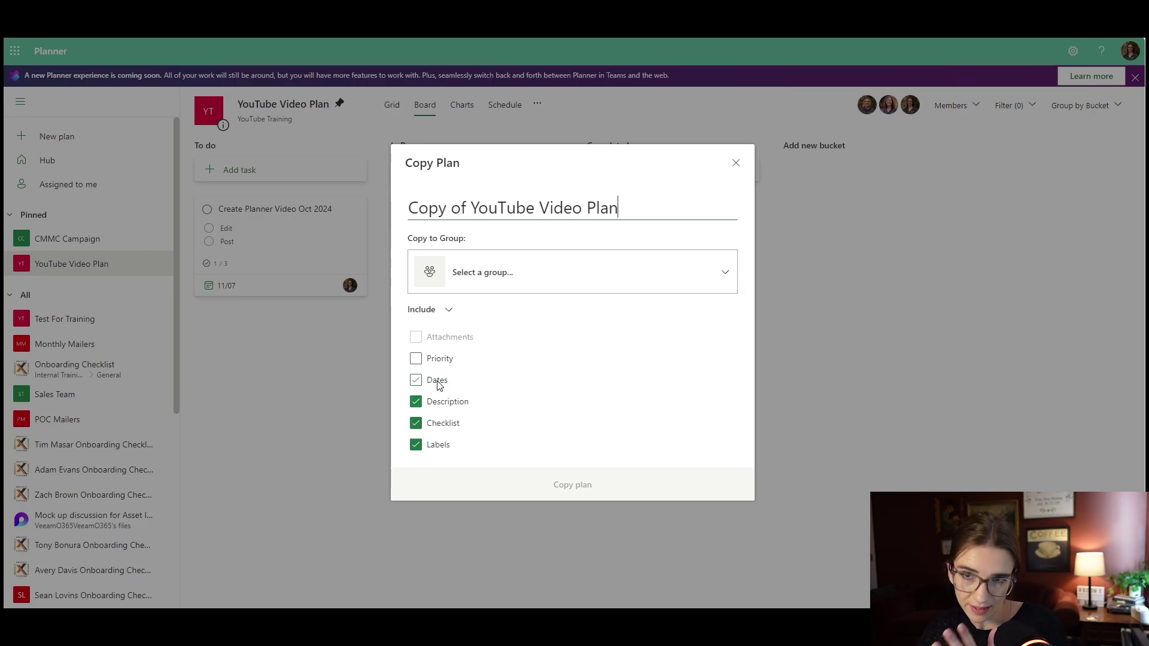
{"action": "left_click", "coordinate": [668, 289]}
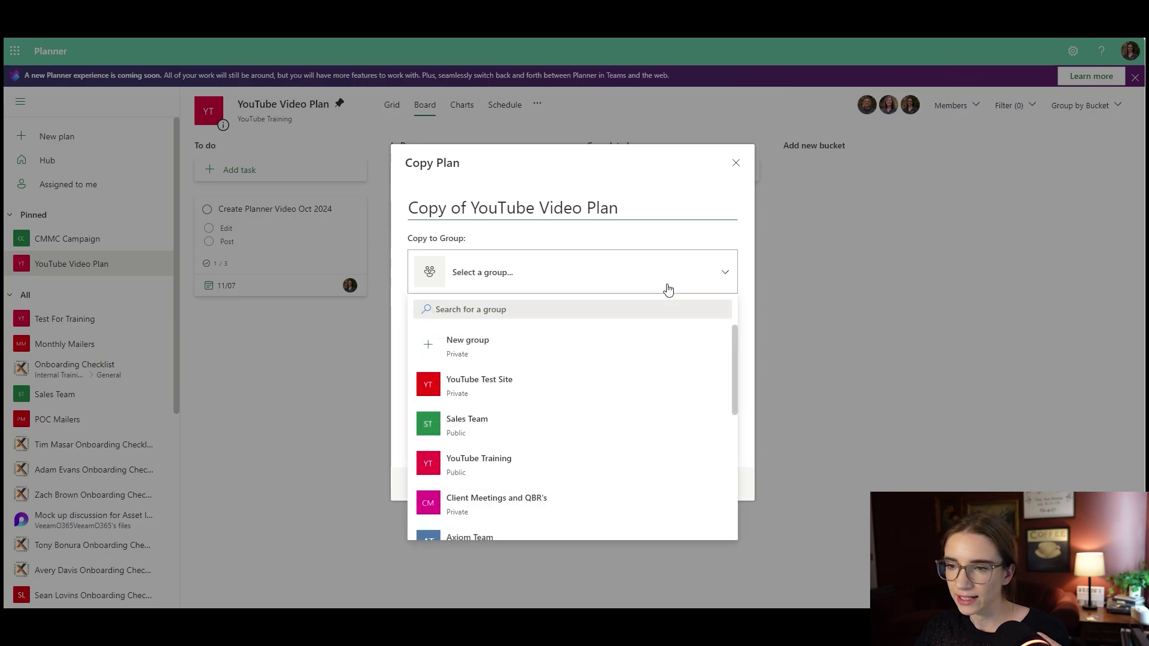
{"action": "left_click", "coordinate": [664, 248]}
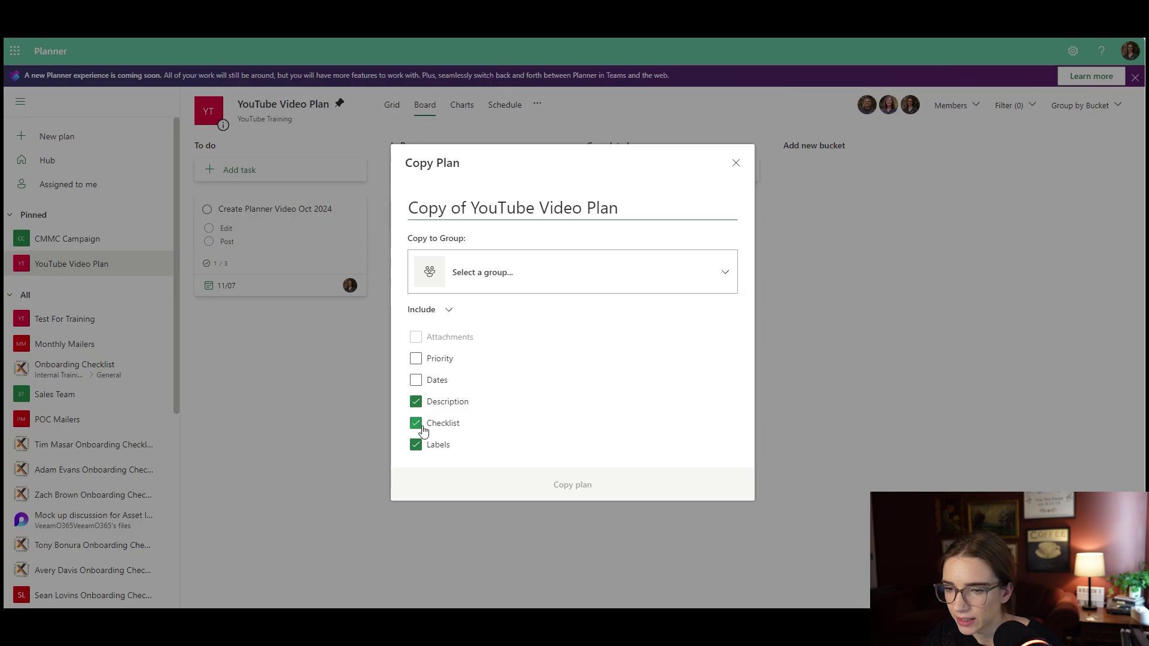
Try excluding labels and including dates in the plan copy
{"action": "left_click", "coordinate": [416, 446]}
{"action": "left_click", "coordinate": [419, 381]}
{"action": "left_click", "coordinate": [426, 383]}
{"action": "left_click", "coordinate": [419, 447]}
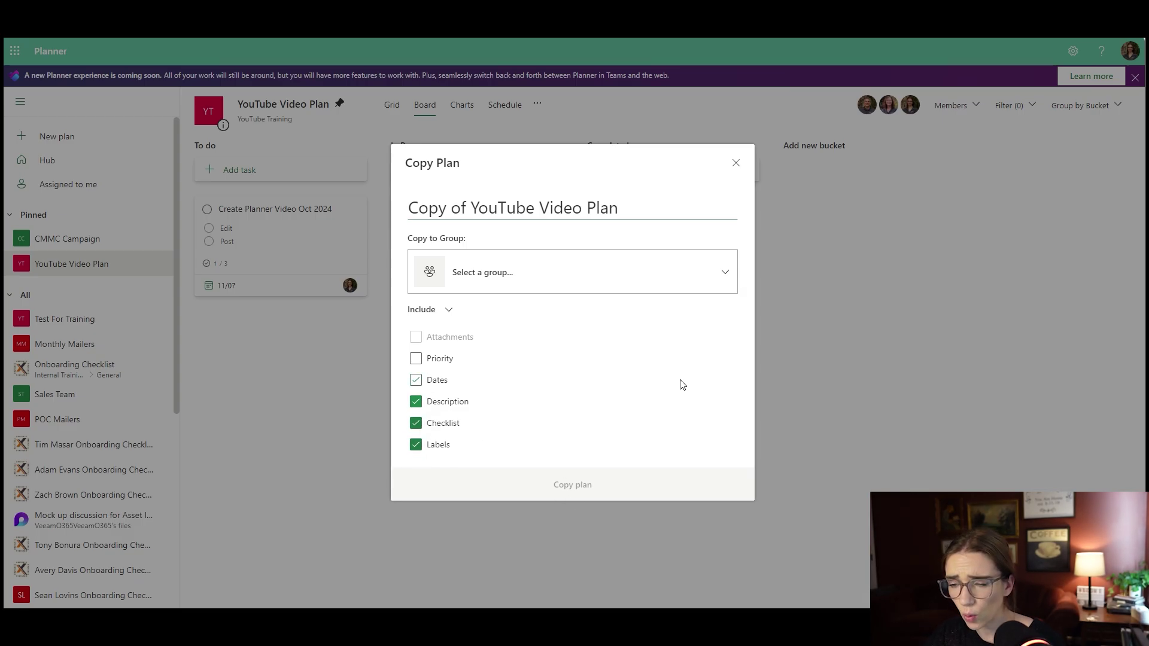
Copy the plan to the Sales Team group, including its description, checklist and labels
{"action": "left_click", "coordinate": [692, 268]}
{"action": "left_click", "coordinate": [495, 423]}
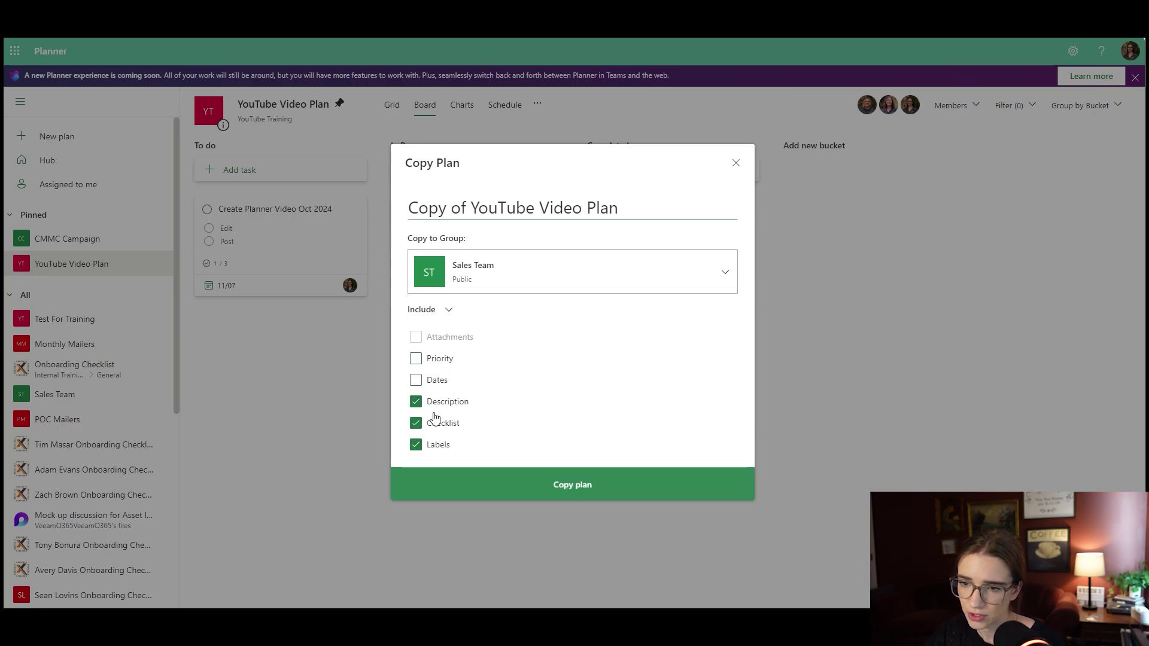
{"action": "left_click", "coordinate": [601, 485]}
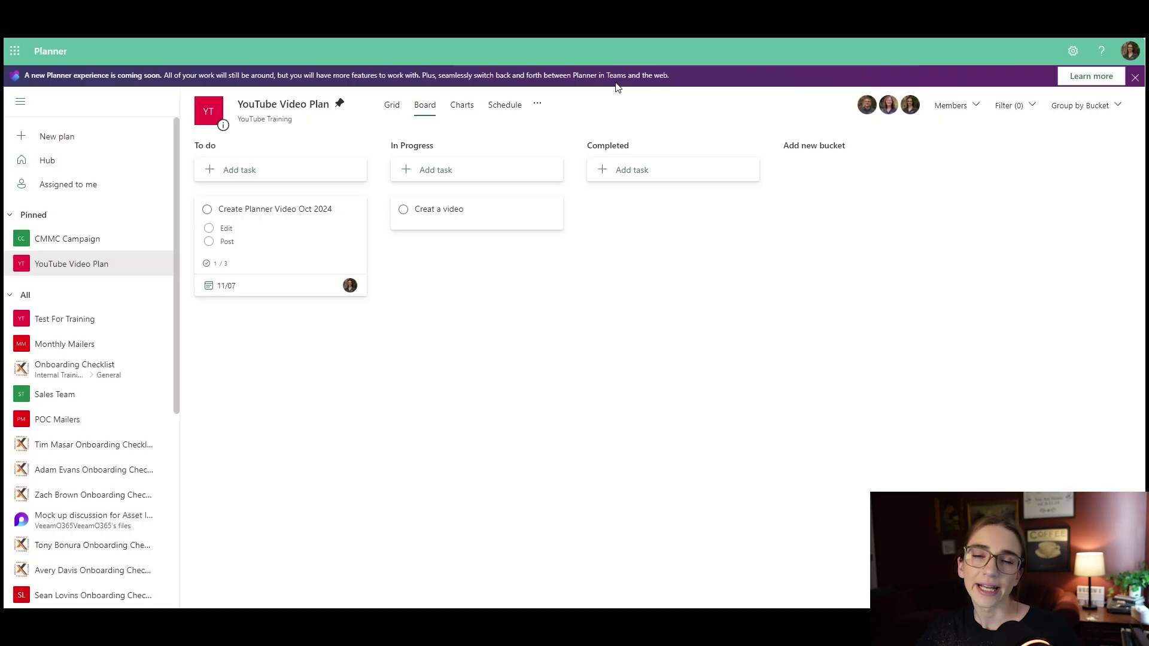